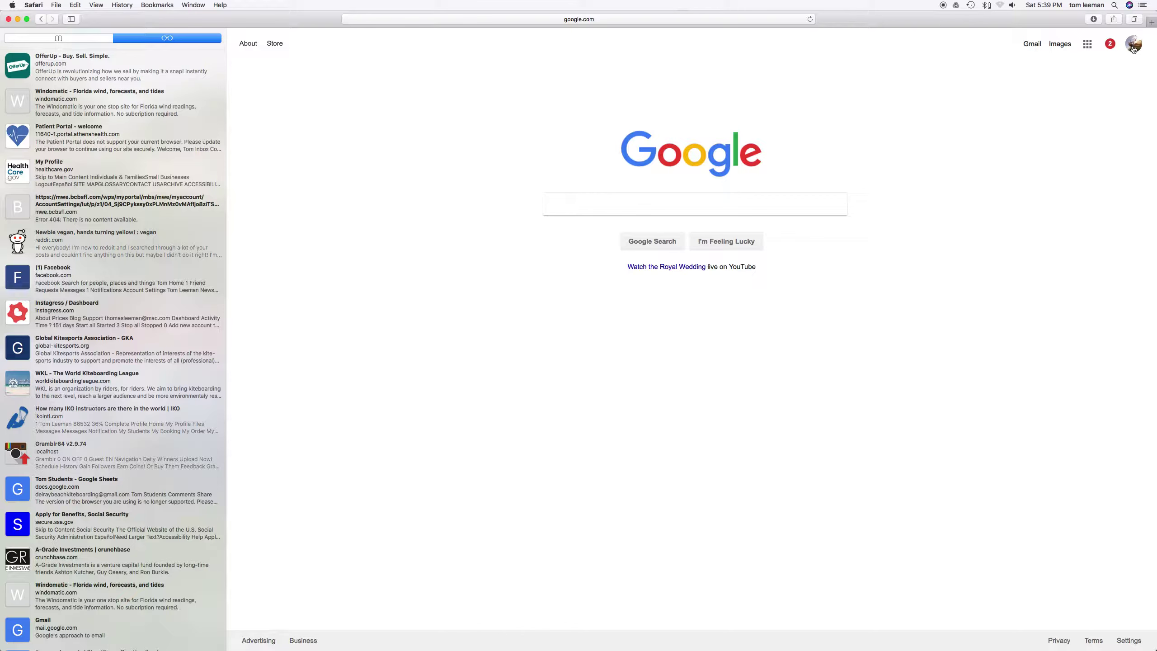
Open YouTube from the Google home page, go to the account's Creator Studio and look over its dashboard.
left_click(1088, 44)
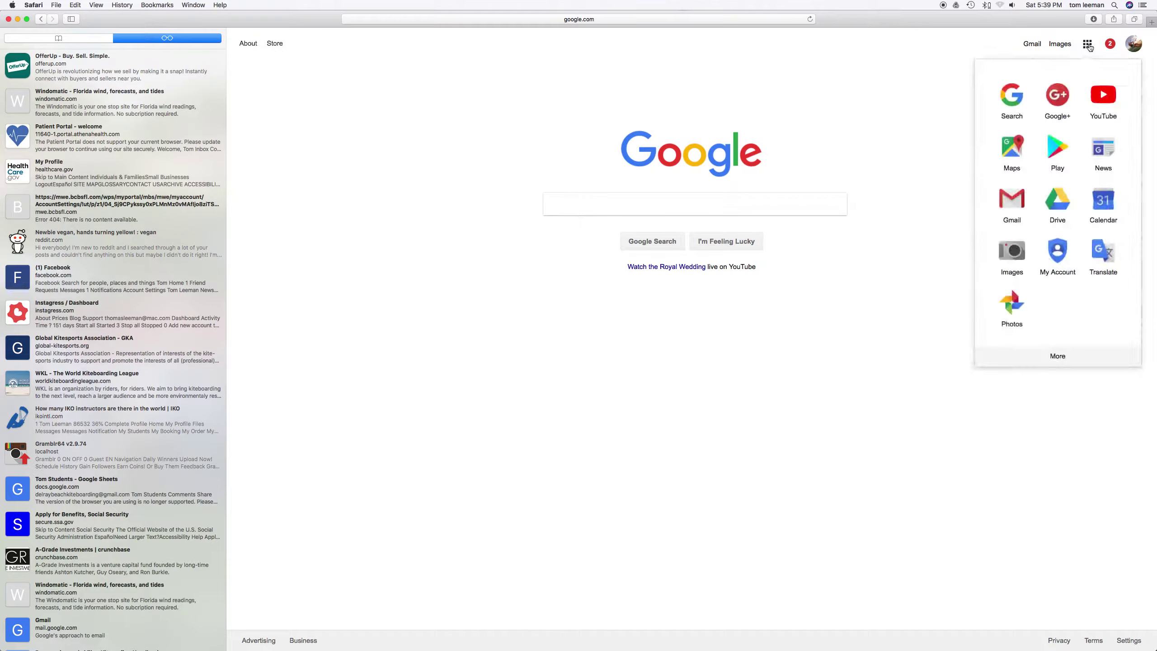
left_click(1106, 94)
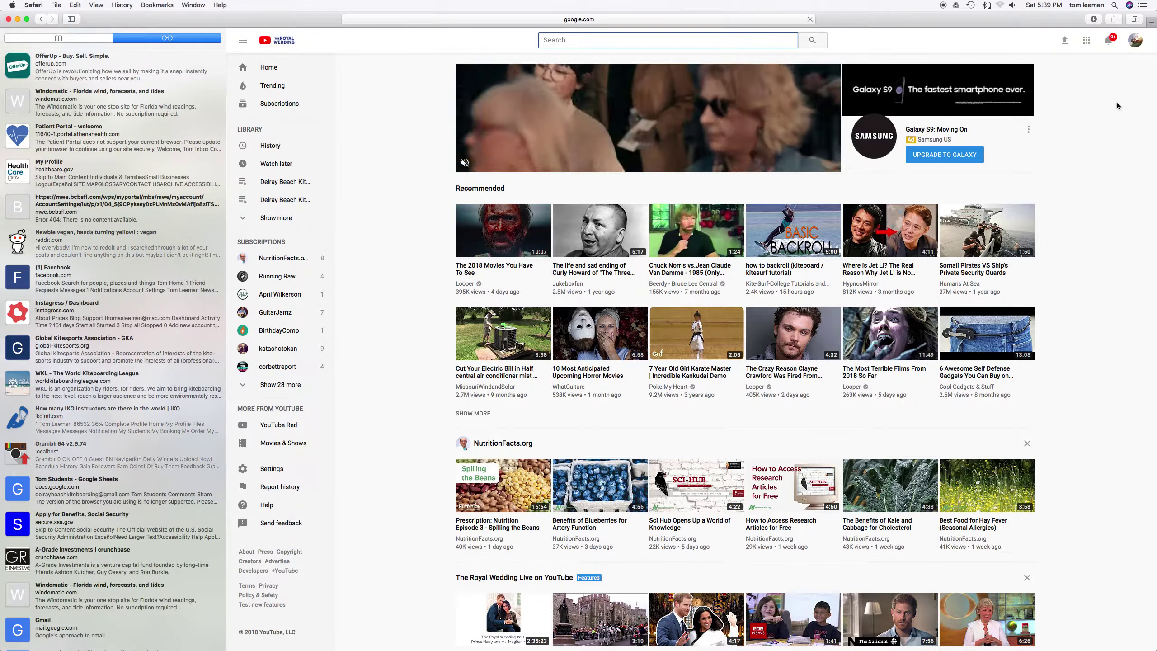
left_click(1135, 41)
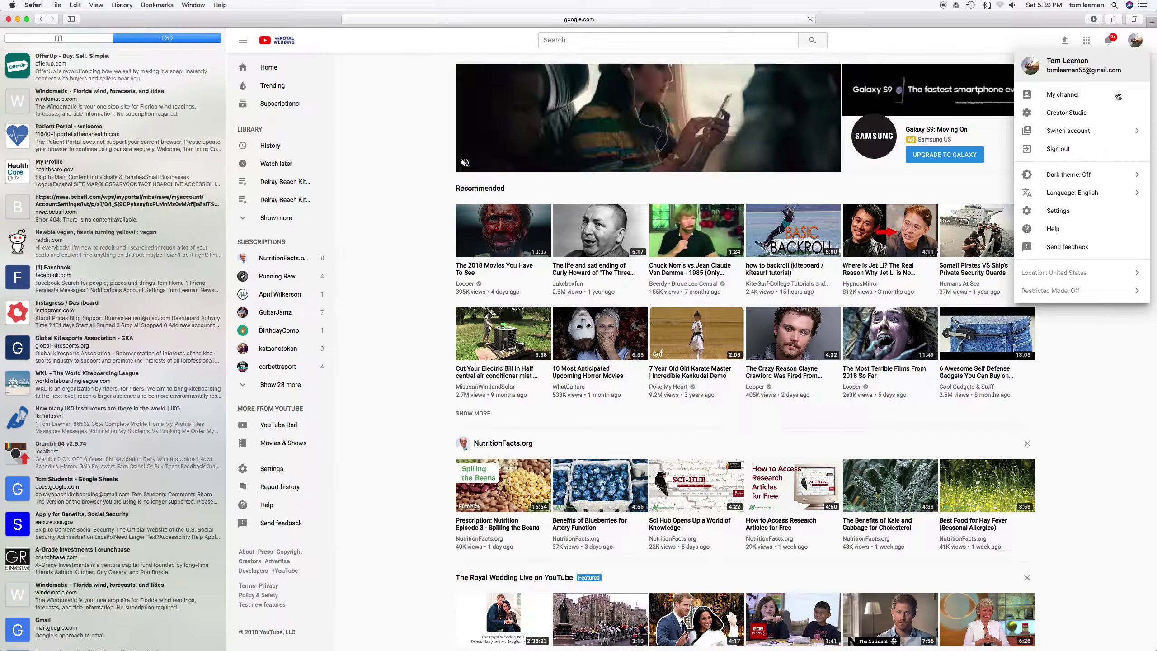
left_click(1056, 116)
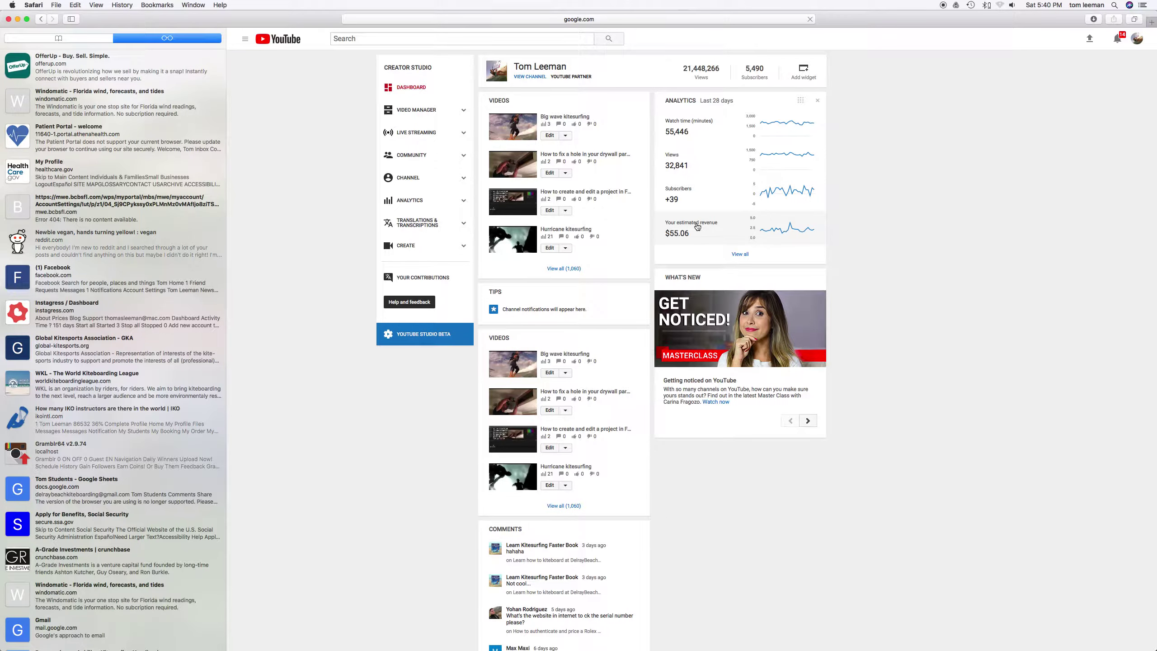
scroll(697, 226, "down", 5)
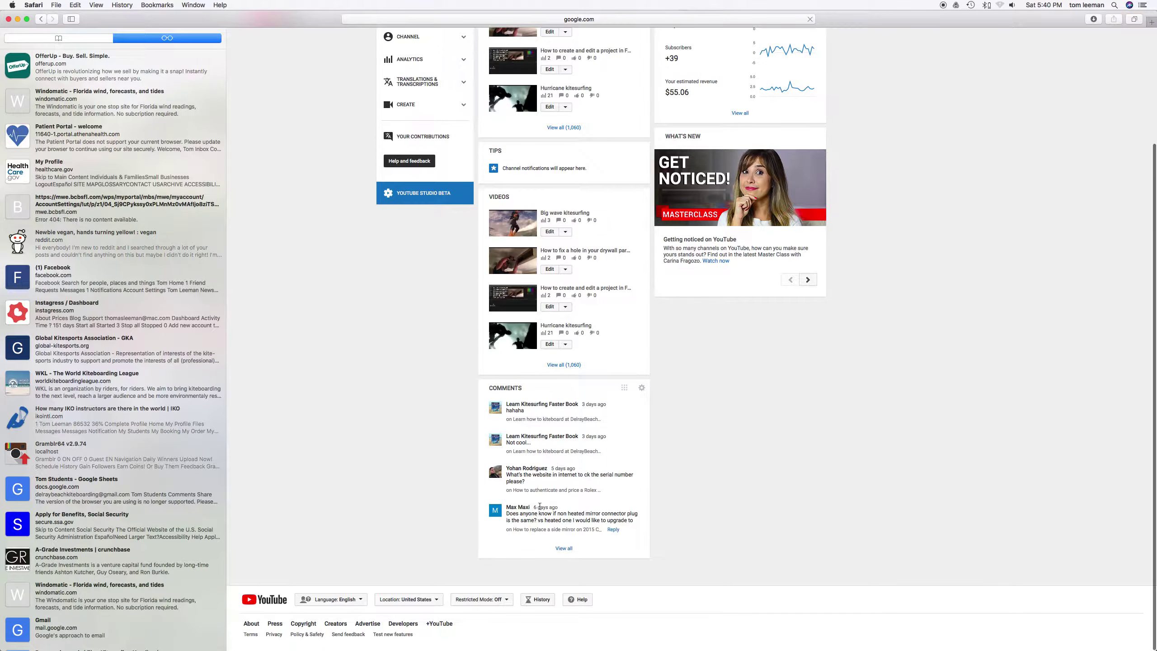
scroll(549, 265, "up", 5)
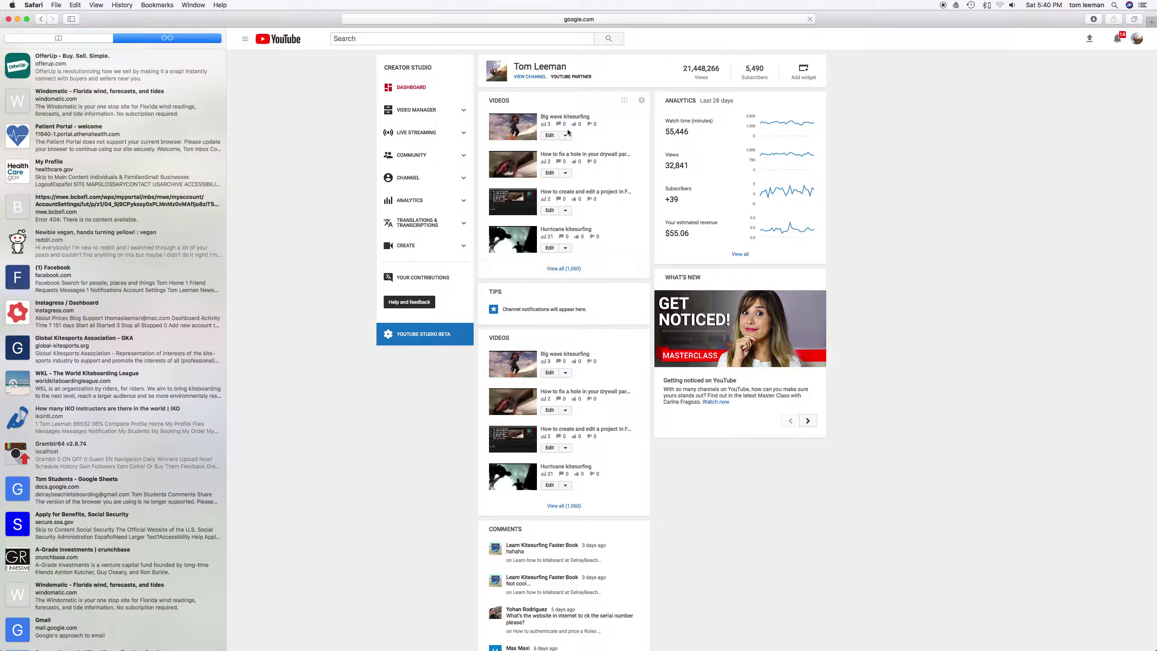
Open the Video Manager and look through the first page of uploaded videos.
left_click(427, 113)
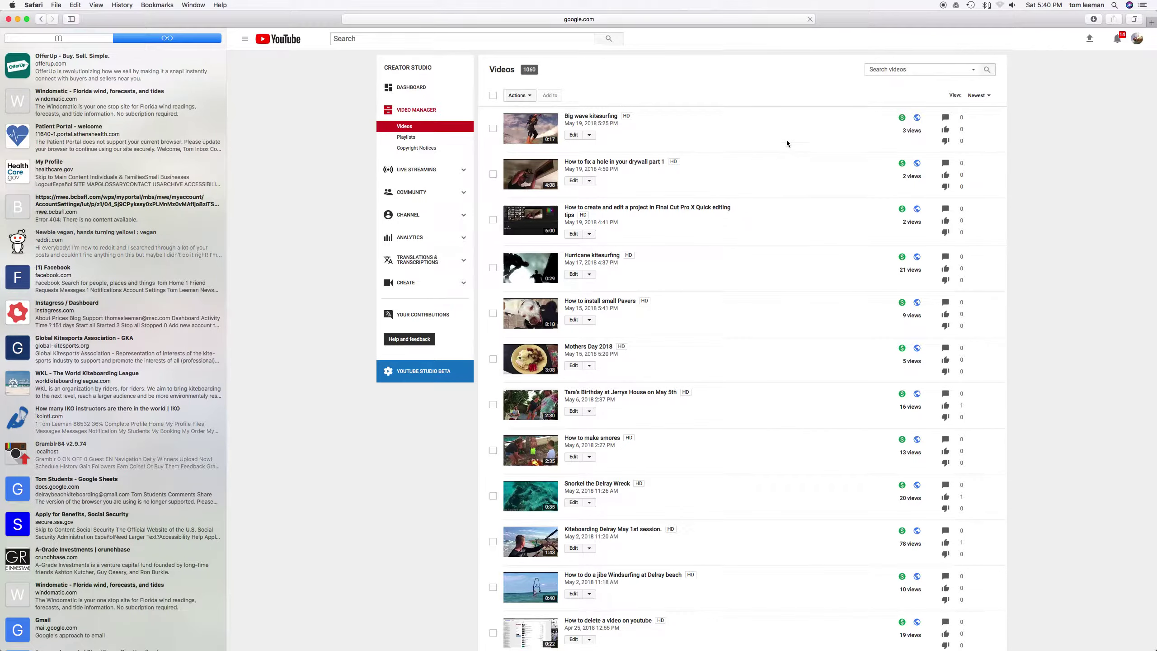
scroll(786, 144, "down", 10)
scroll(787, 143, "down", 10)
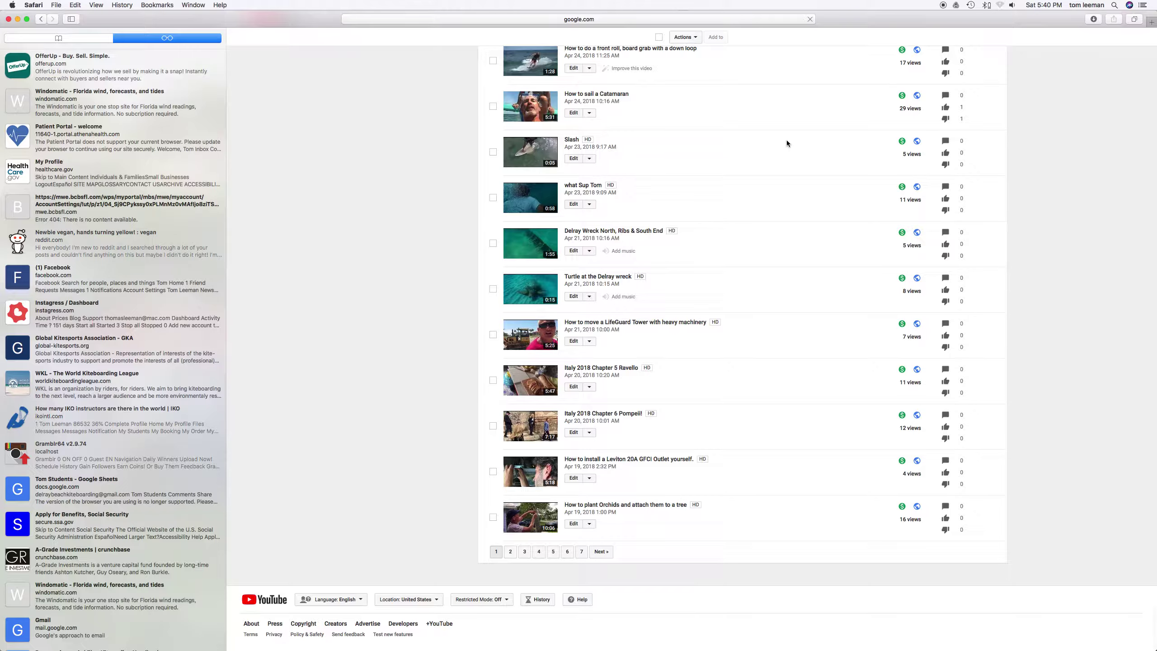
scroll(787, 144, "up", 20)
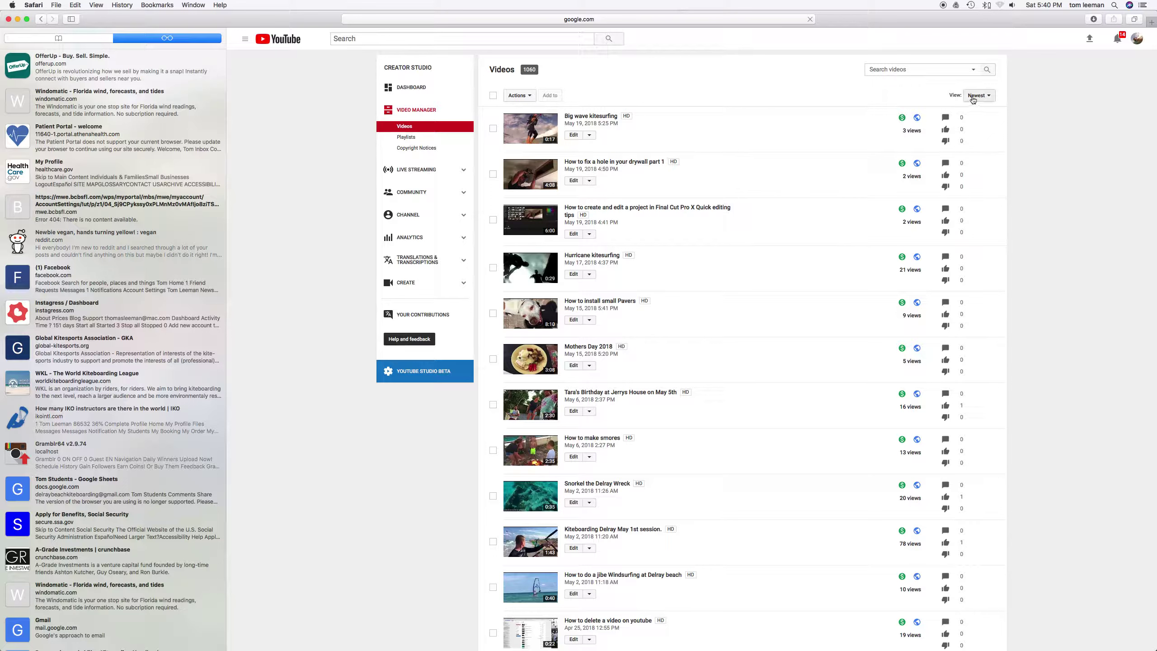
Sort the uploaded videos by Most viewed and show the available view options again.
left_click(989, 97)
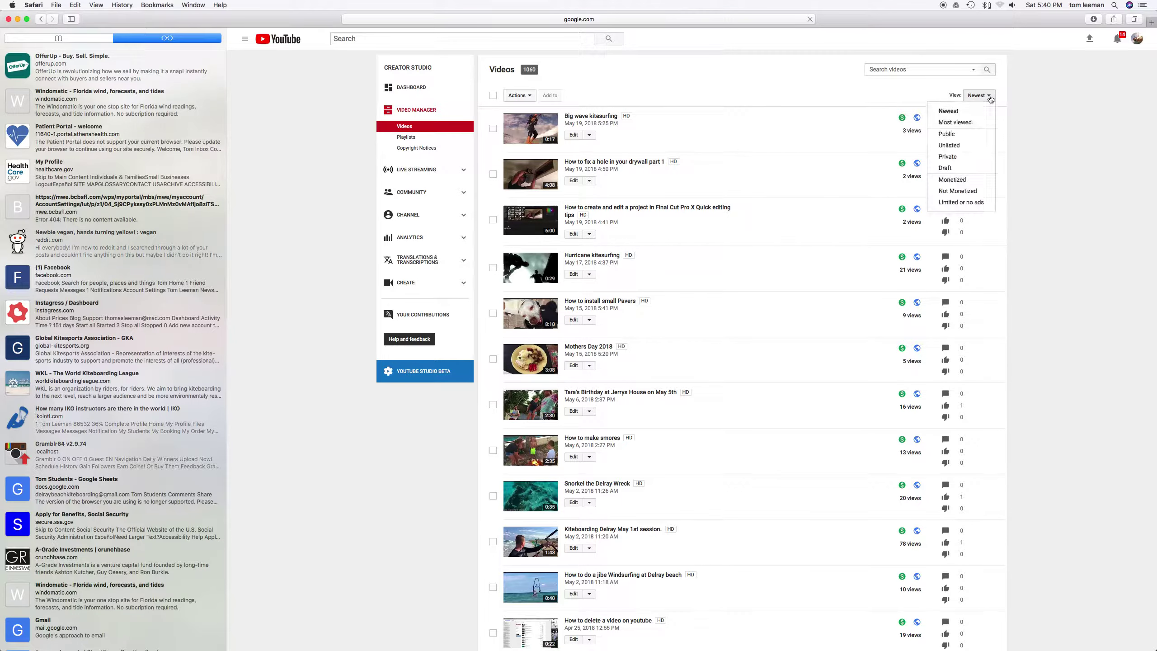
left_click(967, 122)
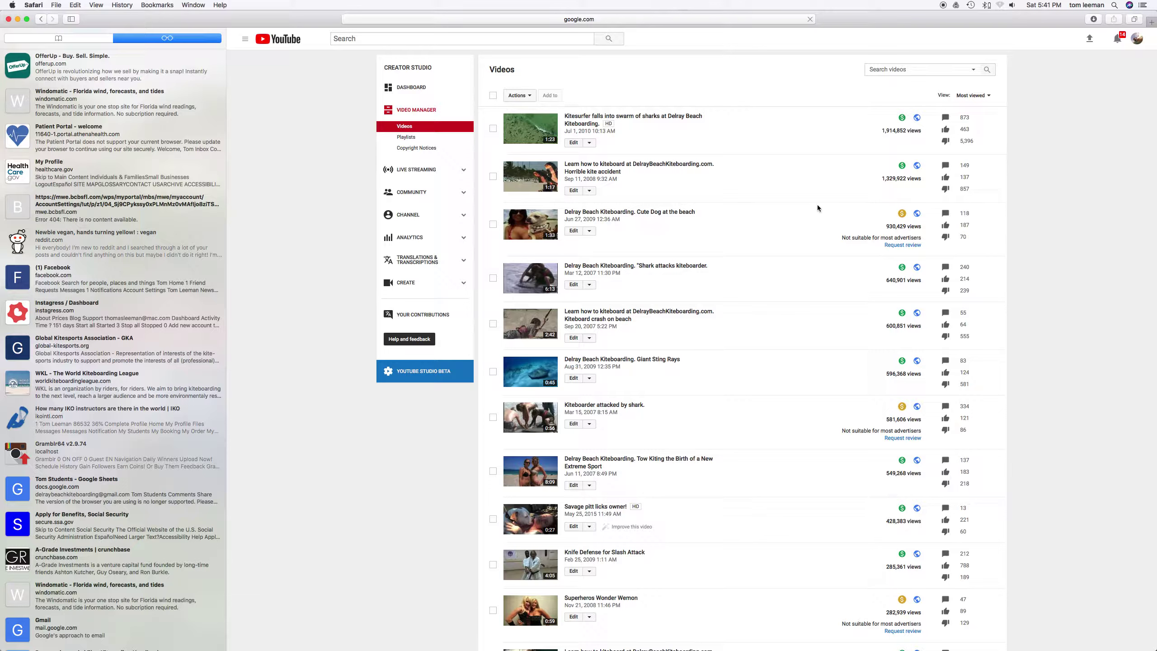
left_click(979, 95)
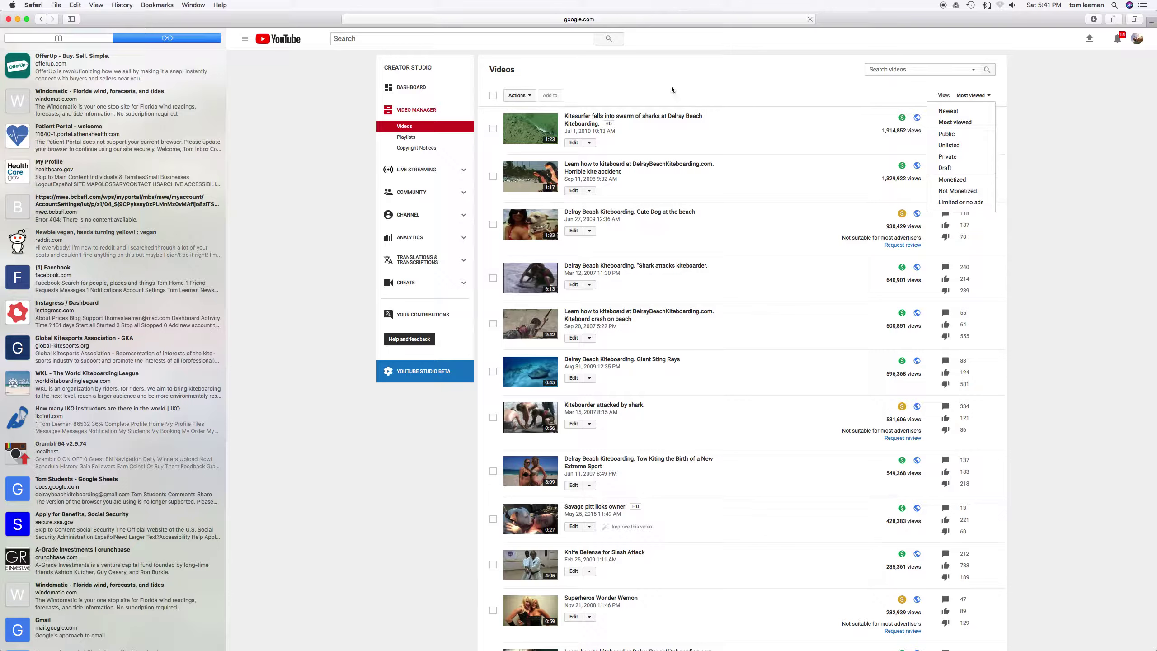
Select the "Kitesurfer falls into swarm of sharks" video, review the bulk actions available for it, and deselect it.
left_click(494, 129)
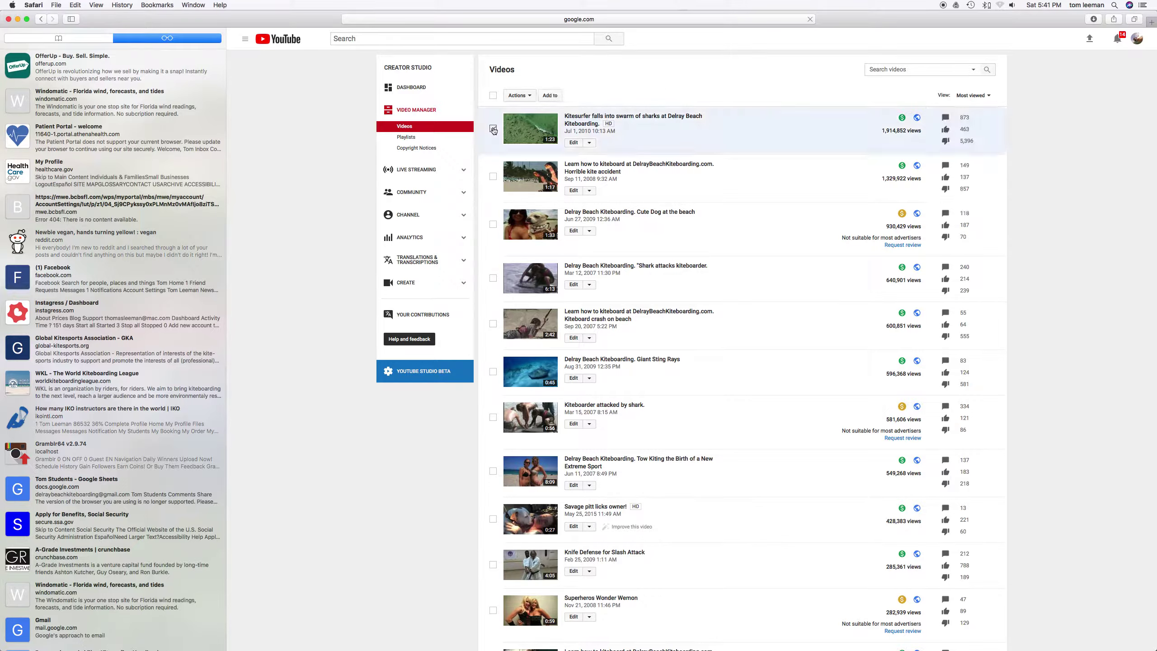
left_click(531, 97)
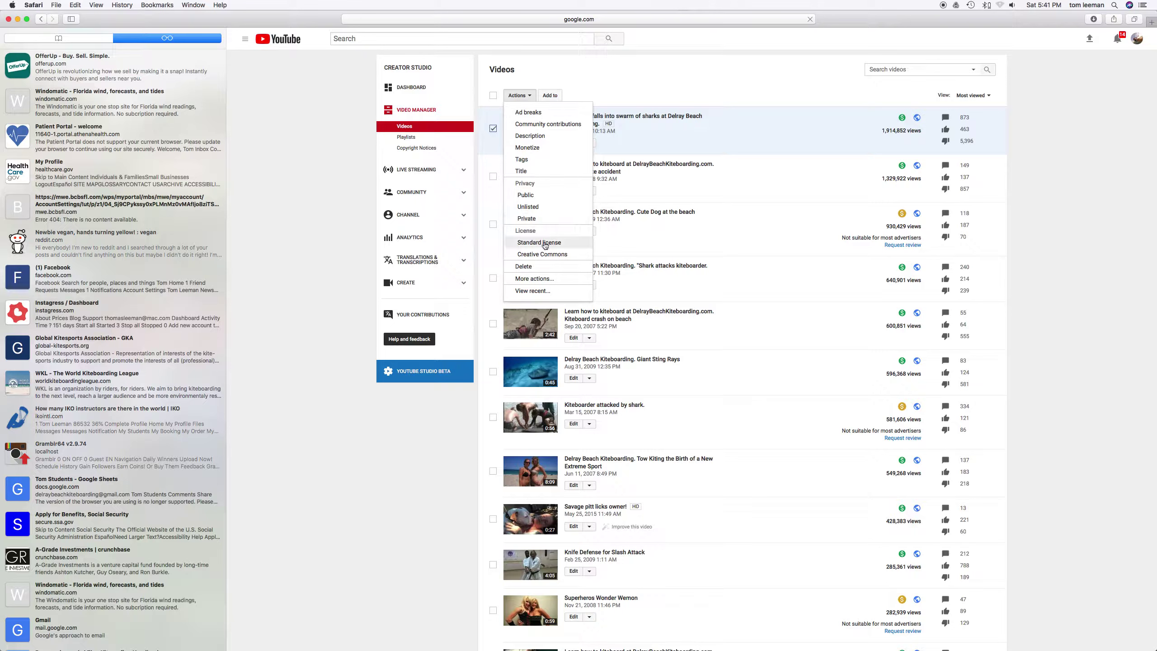
left_click(519, 96)
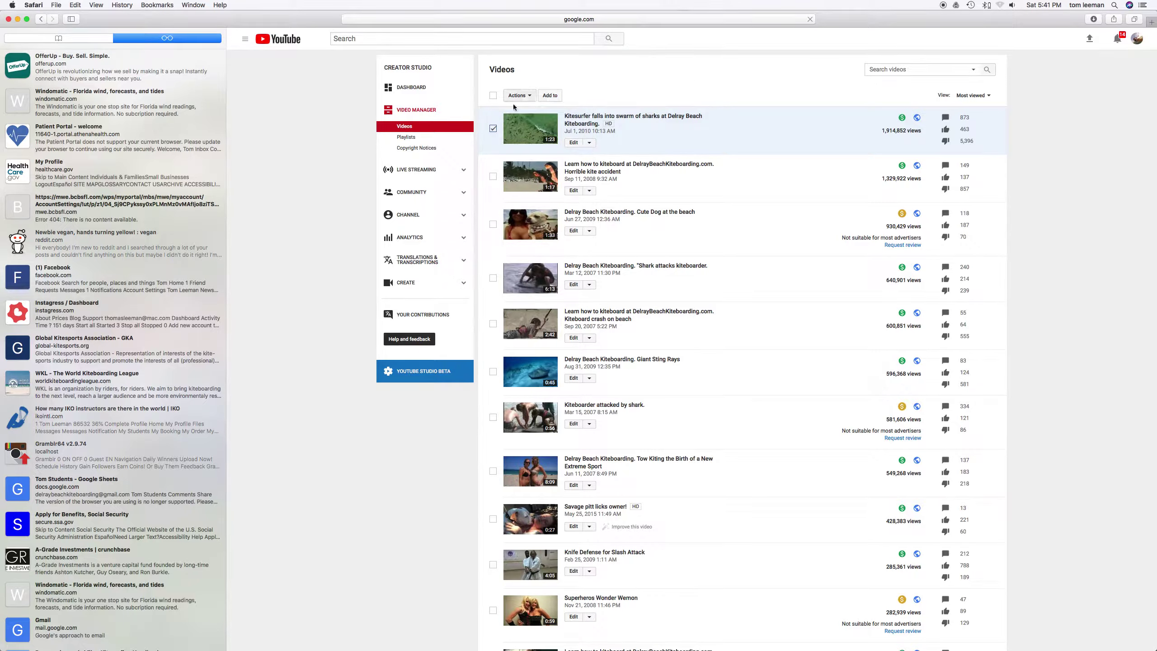
left_click(493, 131)
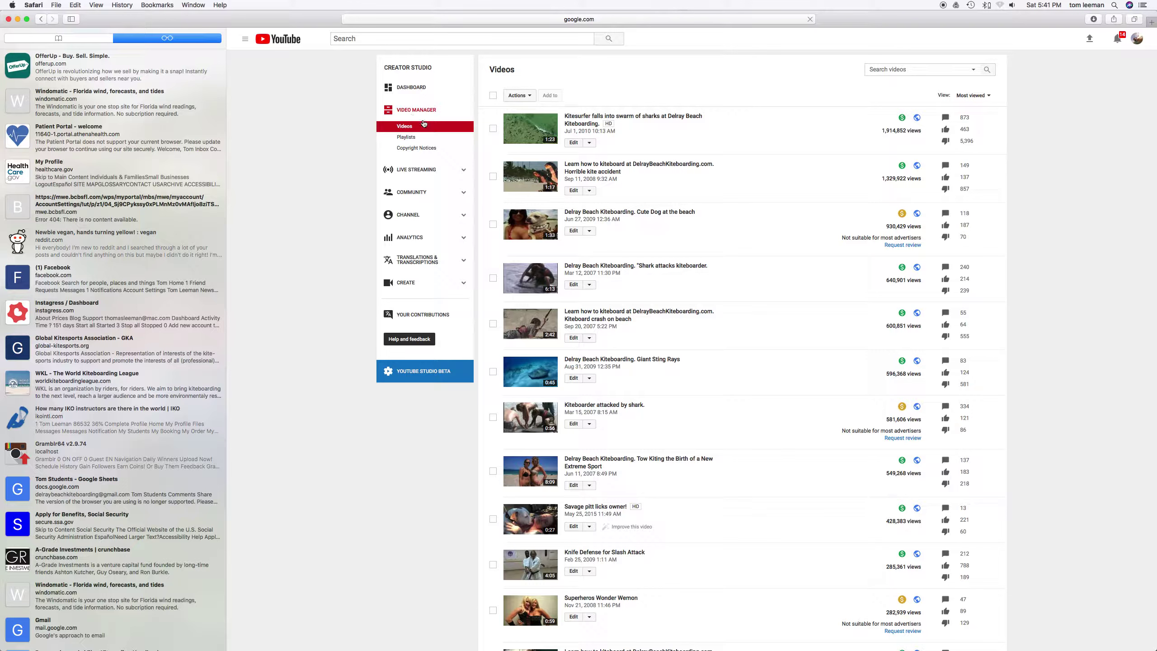
Open the channel's playlists and look through the whole list.
left_click(404, 139)
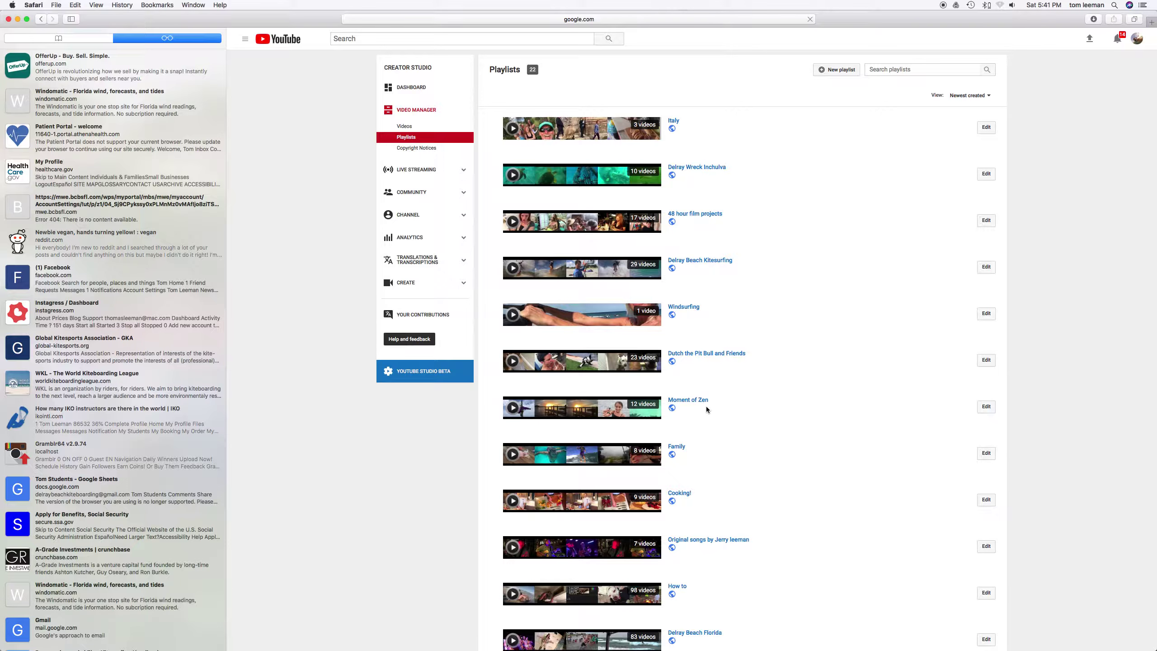
scroll(775, 408, "down", 3)
scroll(774, 422, "down", 5)
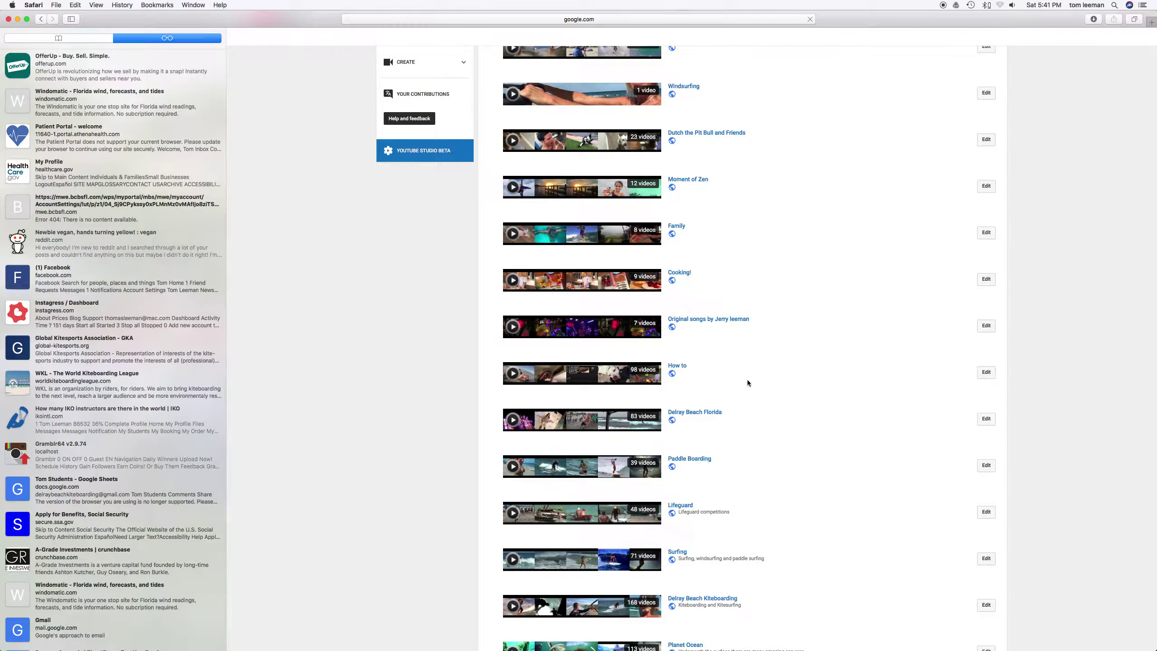
scroll(746, 451, "down", 10)
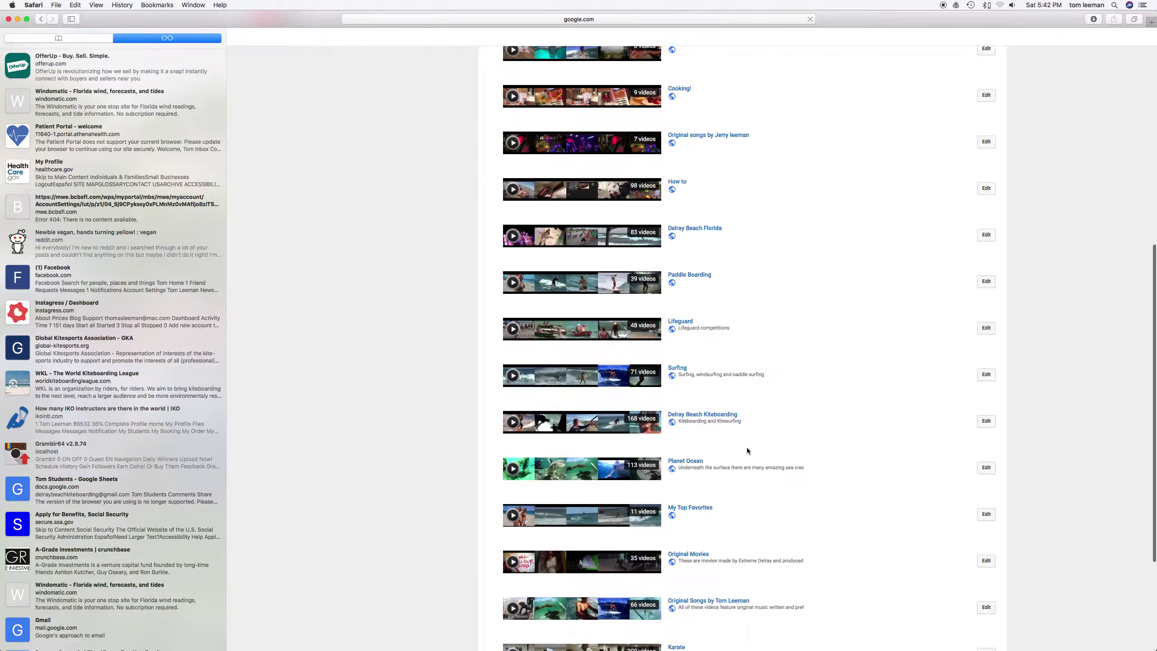
scroll(747, 450, "down", 3)
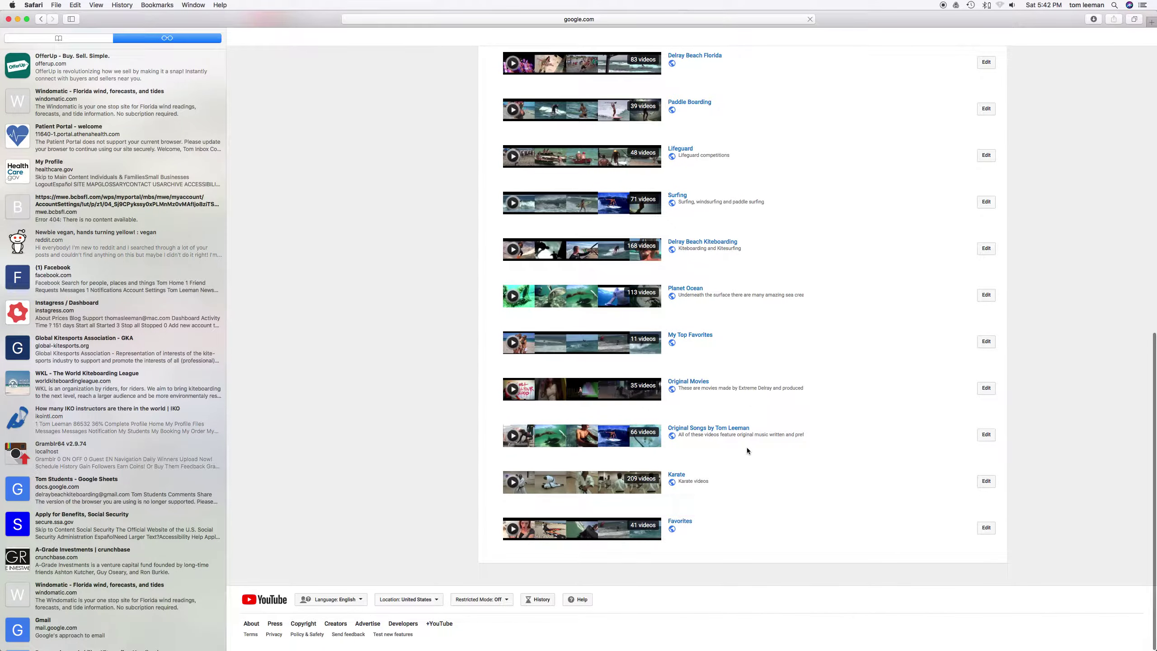
scroll(747, 447, "up", 20)
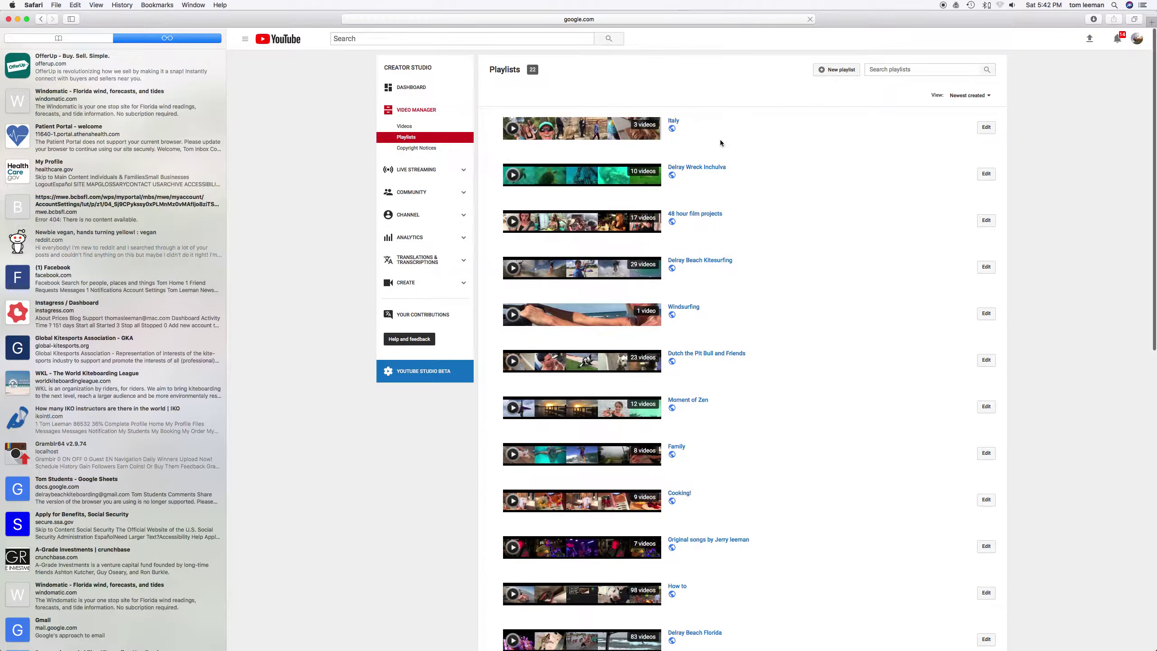
View the channel's community pages for comments, messages and subscribers.
left_click(416, 195)
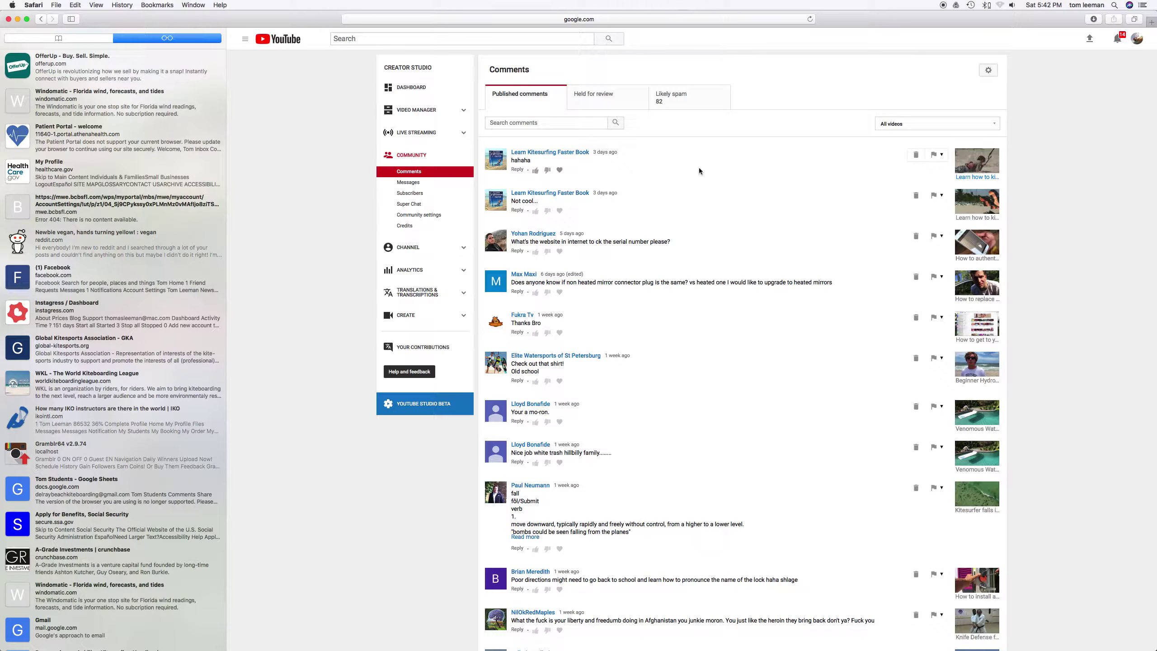
left_click(408, 183)
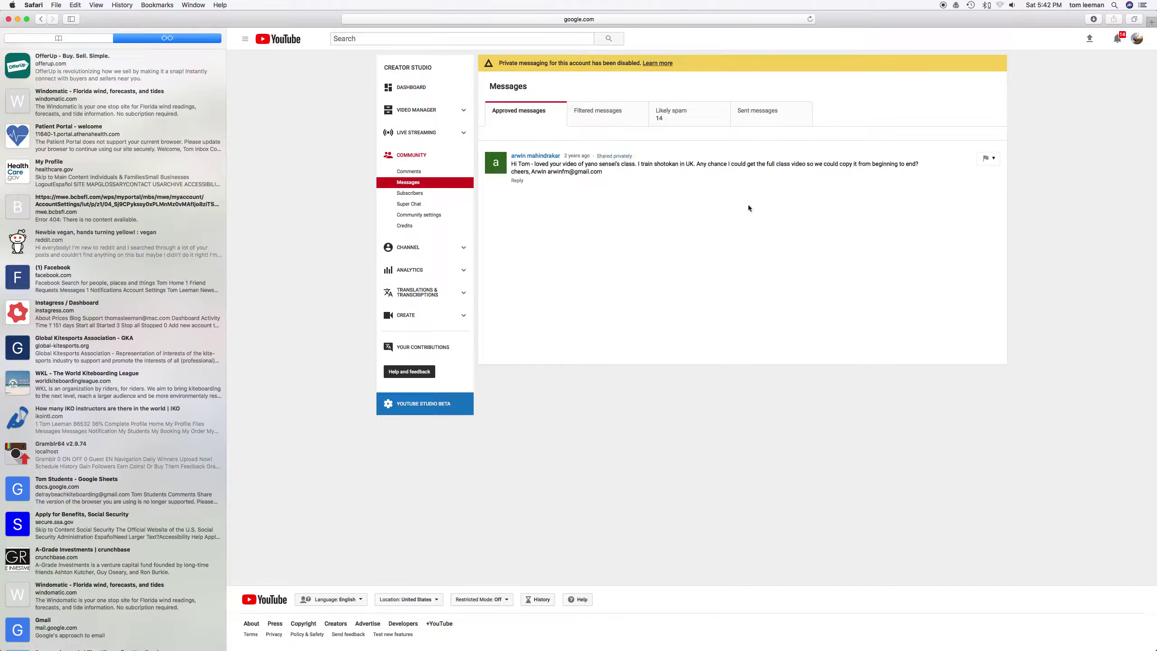
left_click(417, 196)
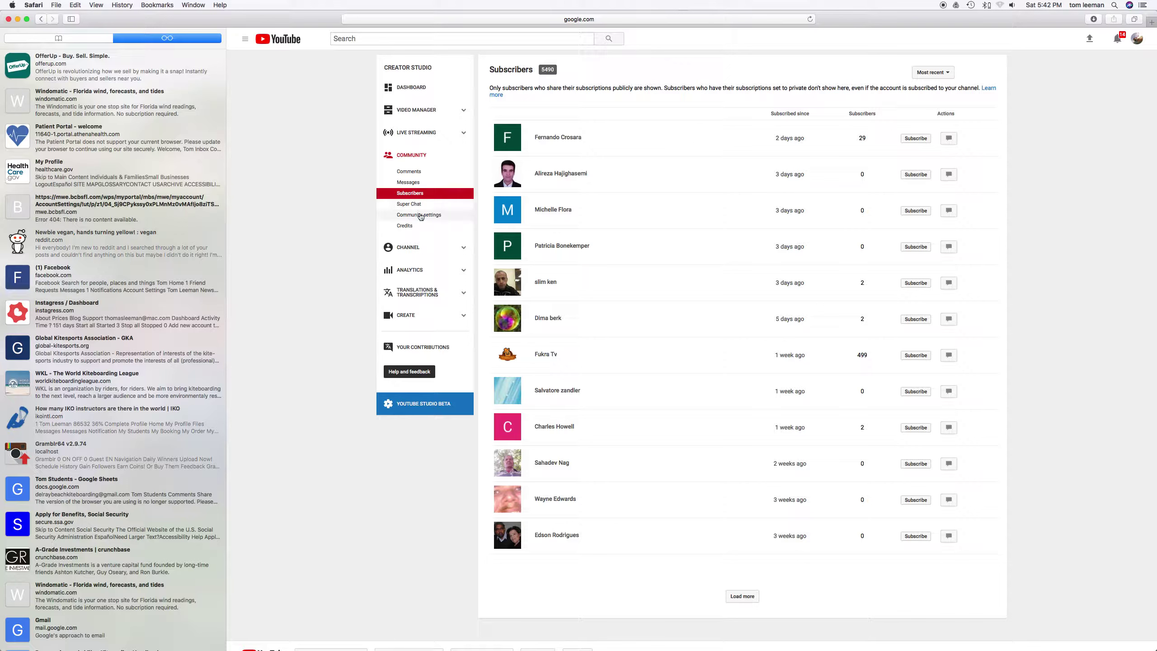
Open the Analytics overview and examine watch time, average view duration, views, interactions and the top videos for the last 28 days.
left_click(412, 271)
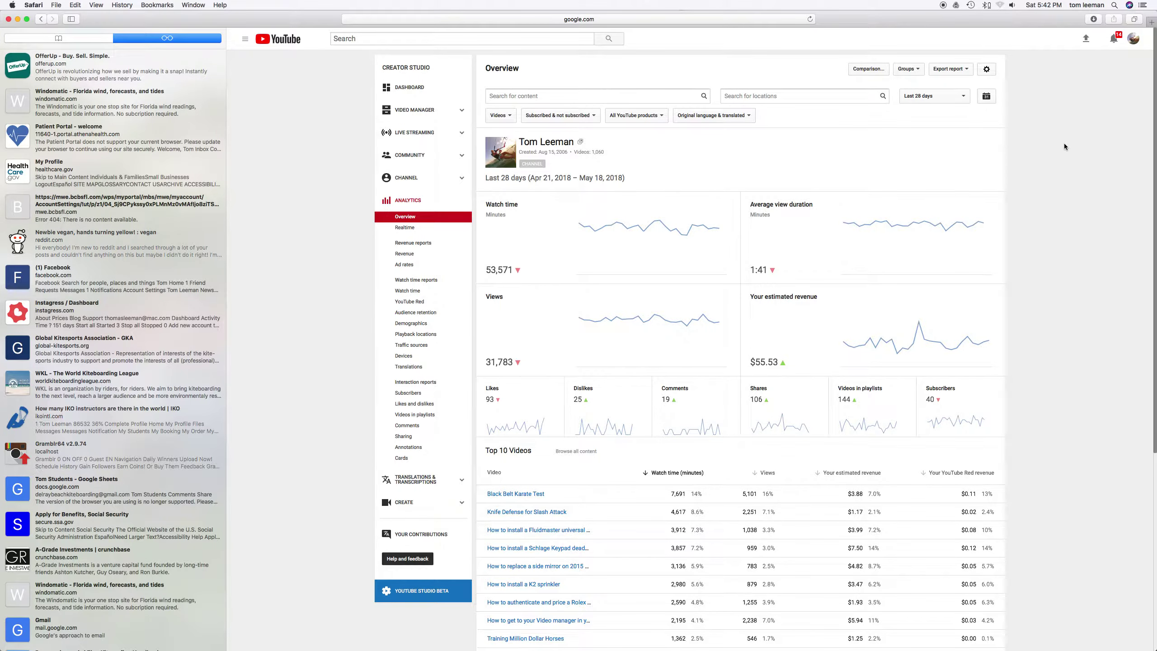
scroll(1064, 147, "down", 2)
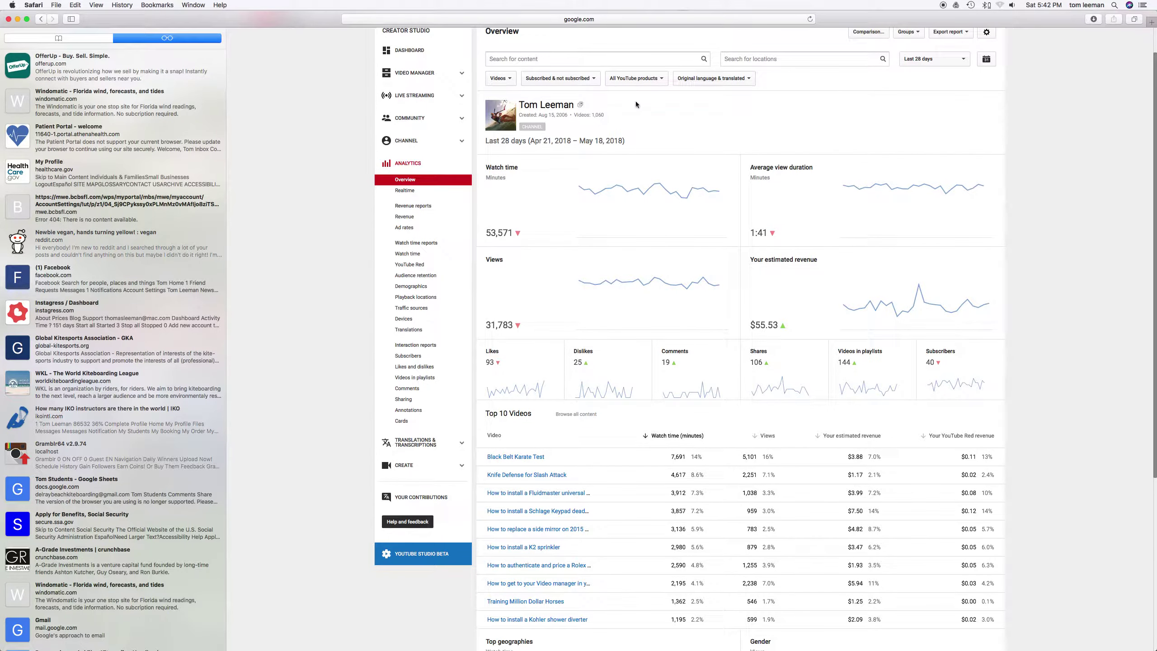
mouse_move(592, 206)
mouse_move(784, 227)
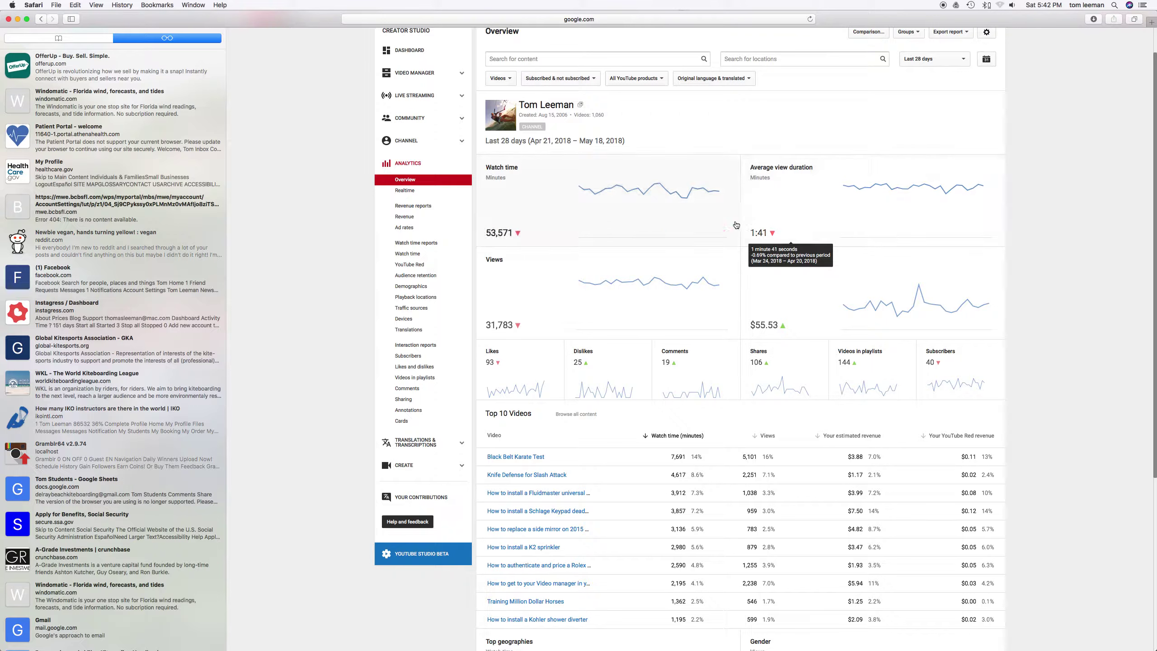
mouse_move(518, 332)
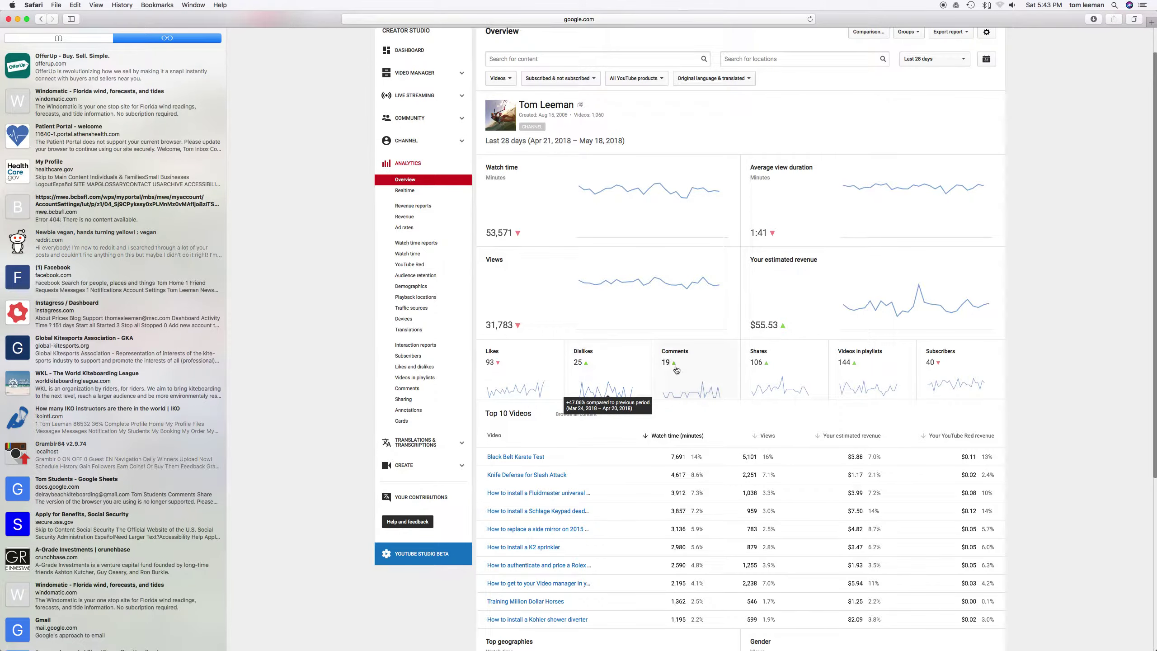
scroll(820, 364, "down", 5)
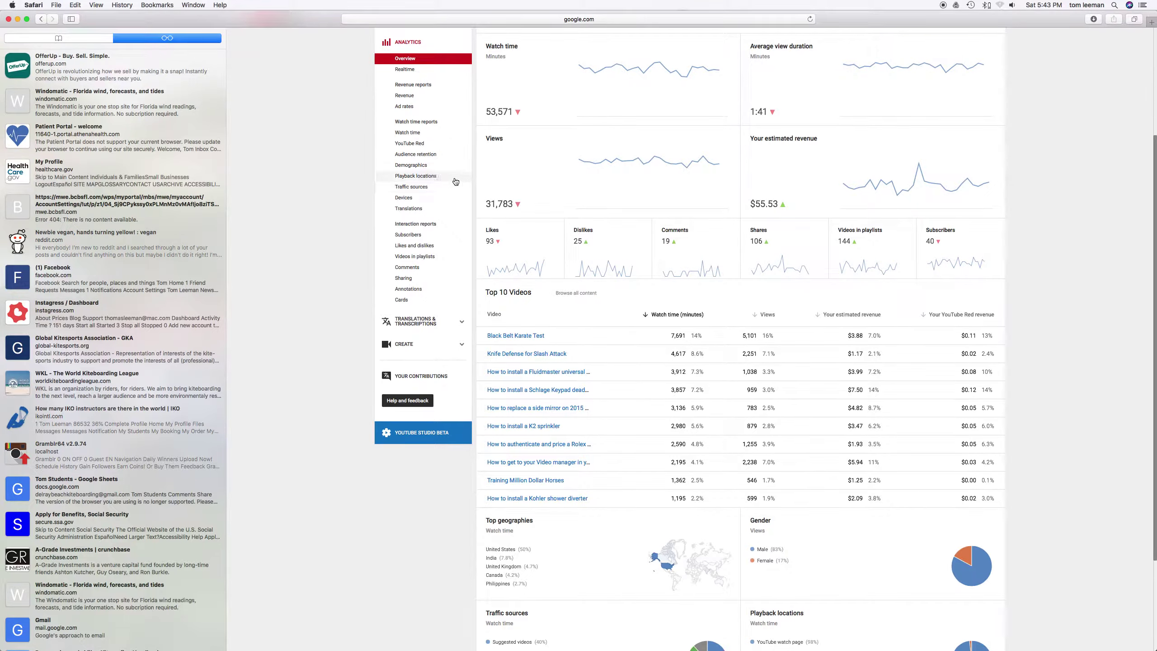
Open the Revenue report and examine the estimated revenue chart and the earnings per video.
left_click(404, 95)
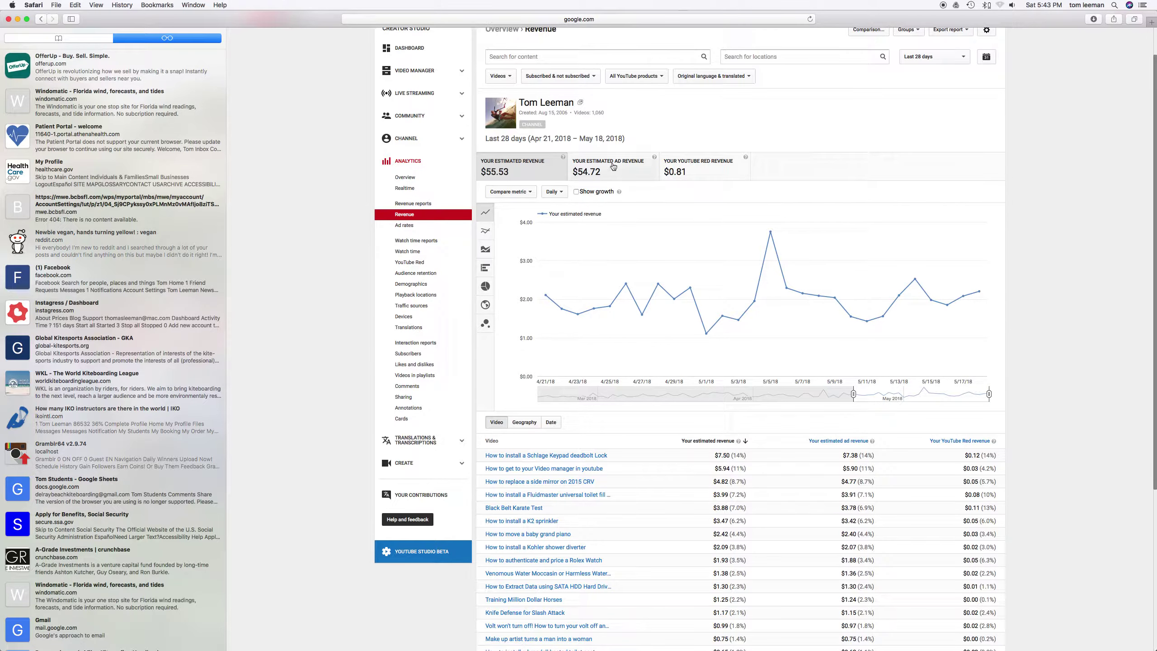
scroll(922, 276, "down", 5)
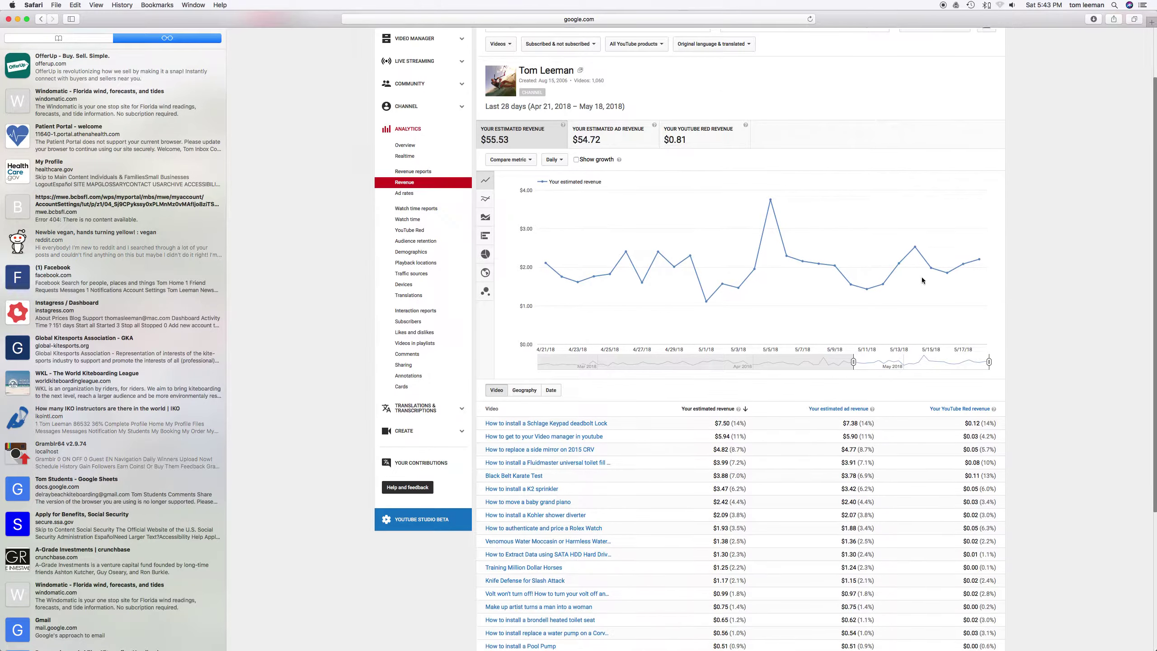
scroll(916, 280, "down", 2)
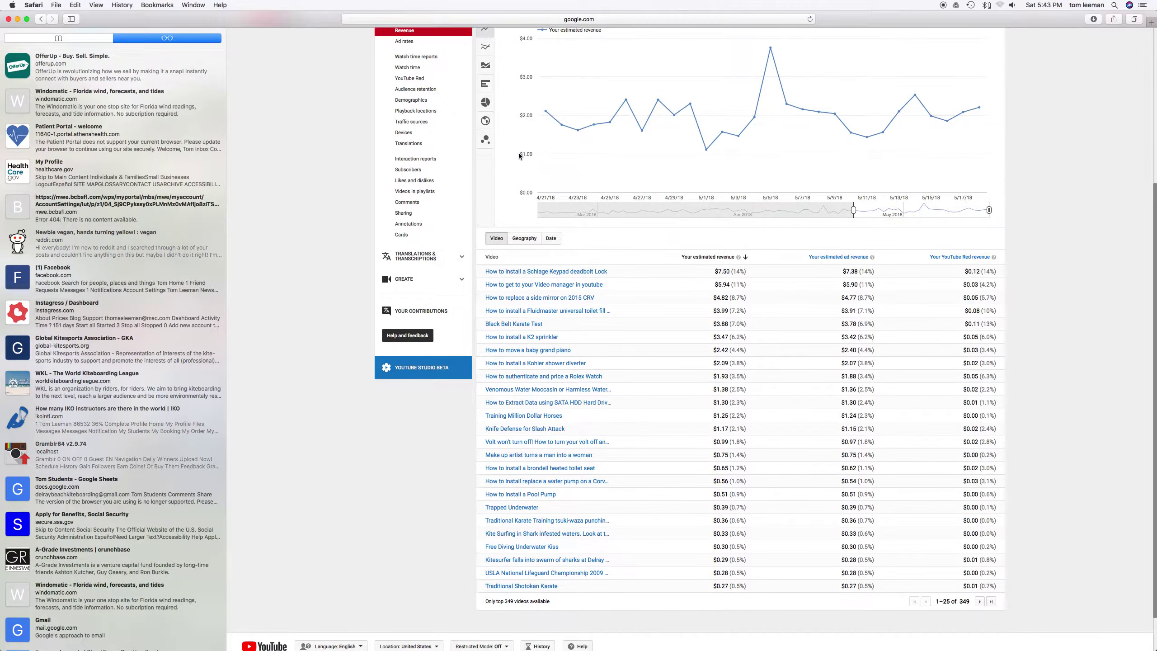
Open the Ad rates report and examine the ad revenue, monetized playbacks and CPM per video.
scroll(518, 155, "up", 3)
left_click(406, 102)
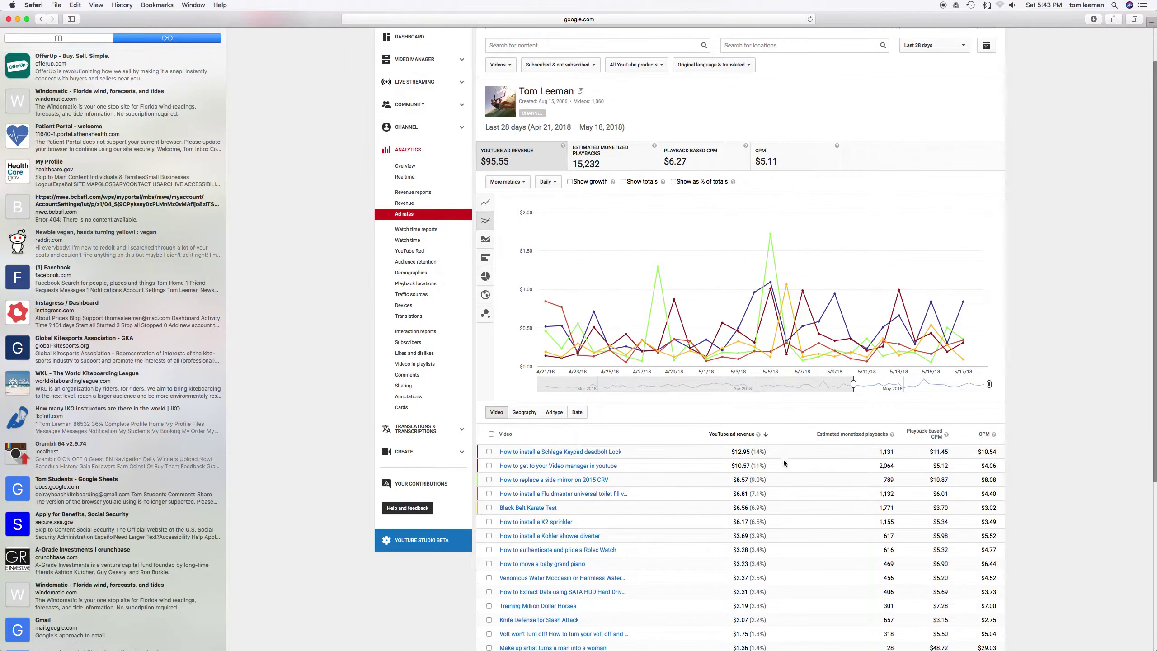
scroll(782, 459, "down", 2)
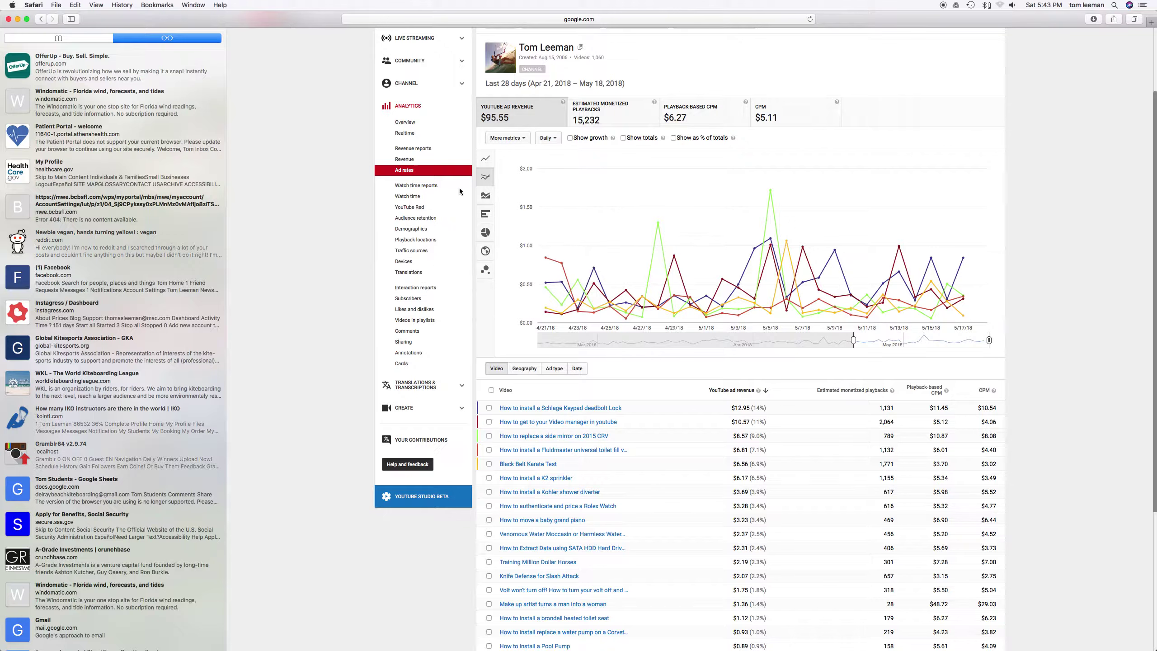
scroll(434, 170, "up", 3)
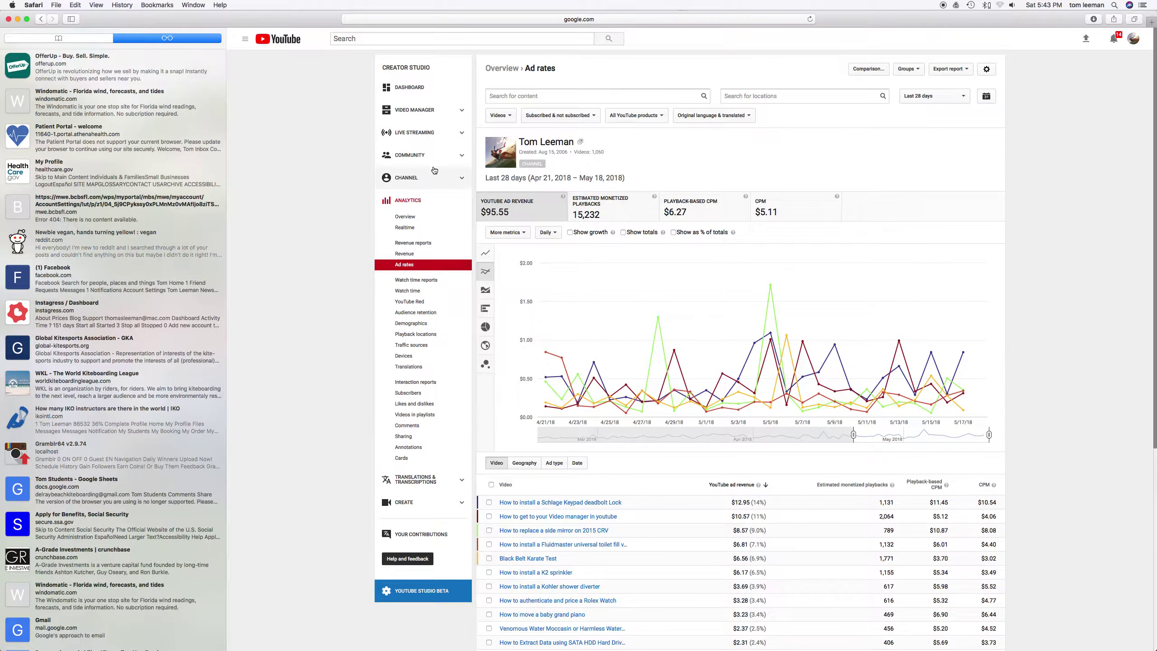
Return to the Analytics overview and examine the top 10 videos, top geographies, gender, traffic sources and playback locations.
left_click(408, 217)
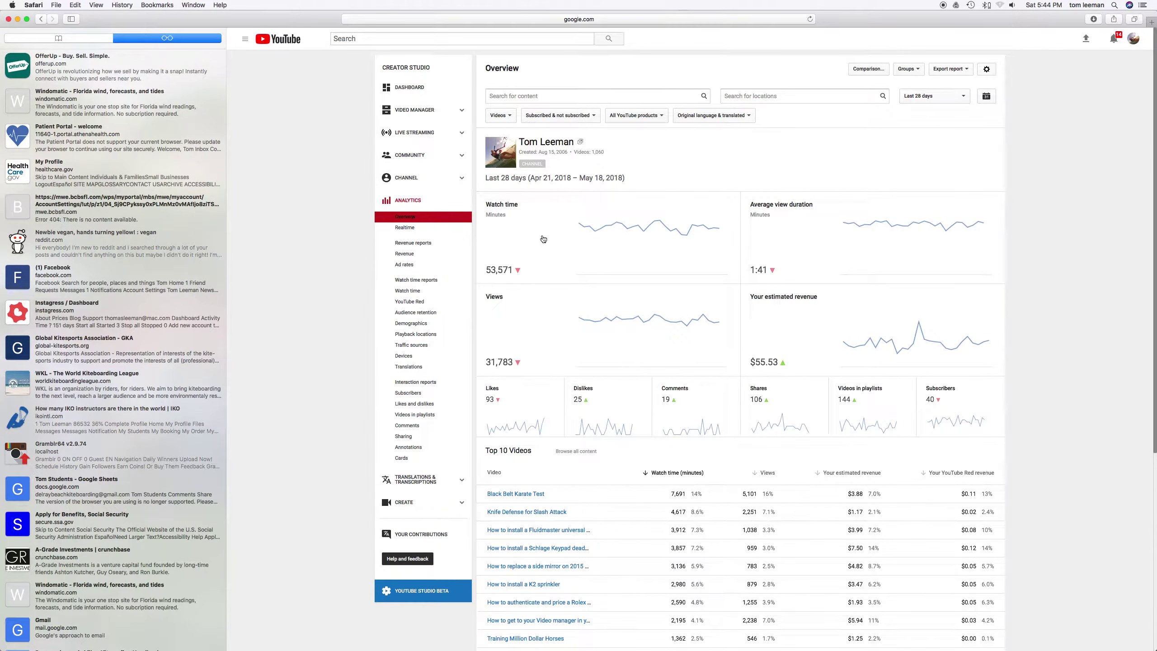
scroll(601, 239, "down", 3)
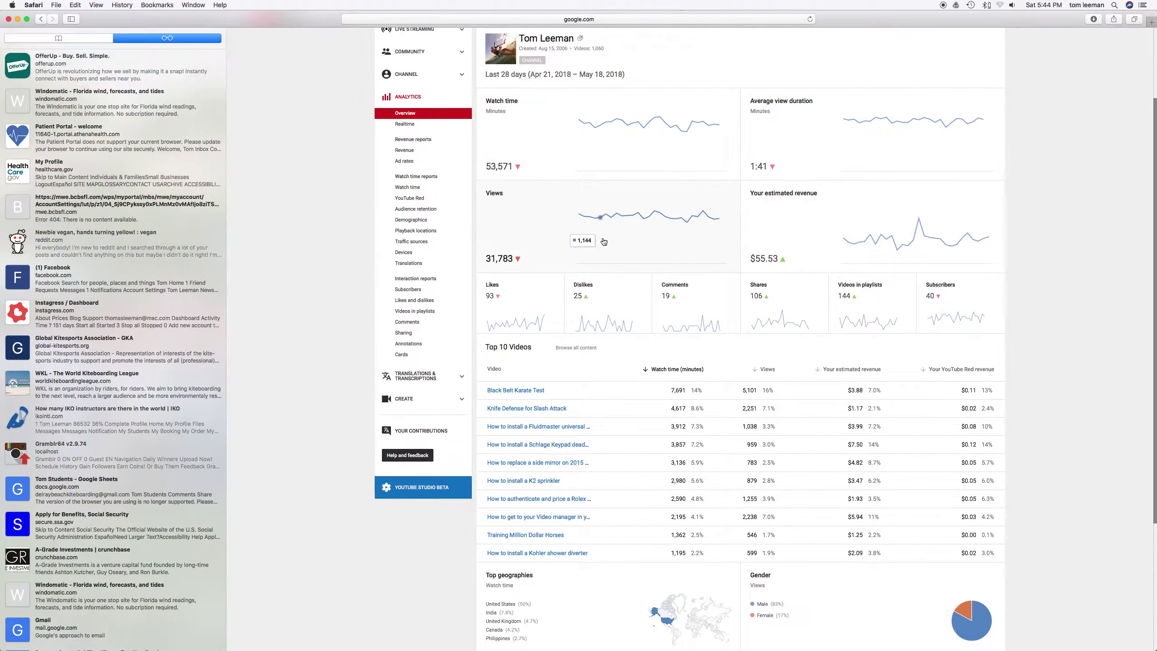
scroll(604, 241, "down", 4)
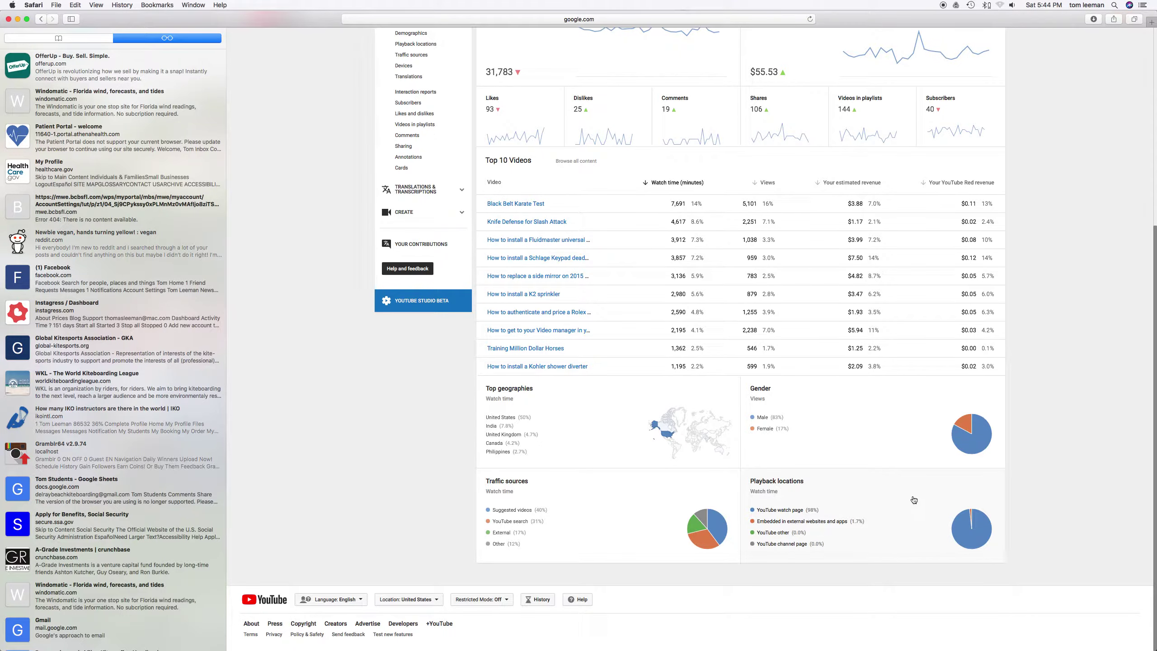
scroll(629, 452, "up", 1)
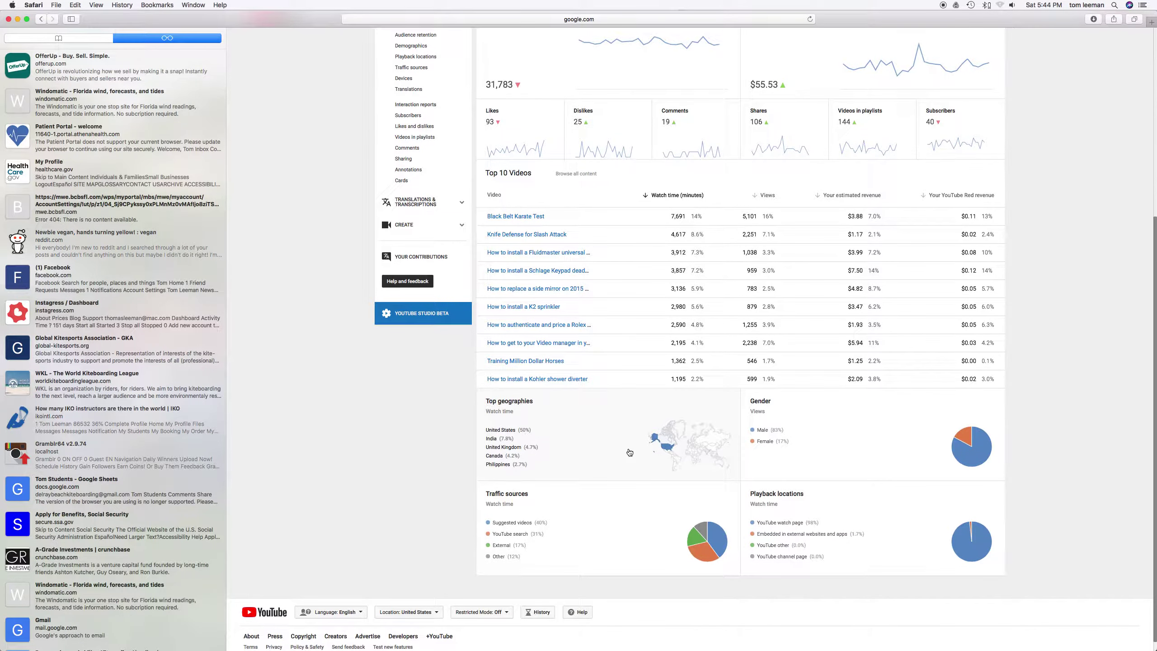
scroll(629, 452, "up", 2)
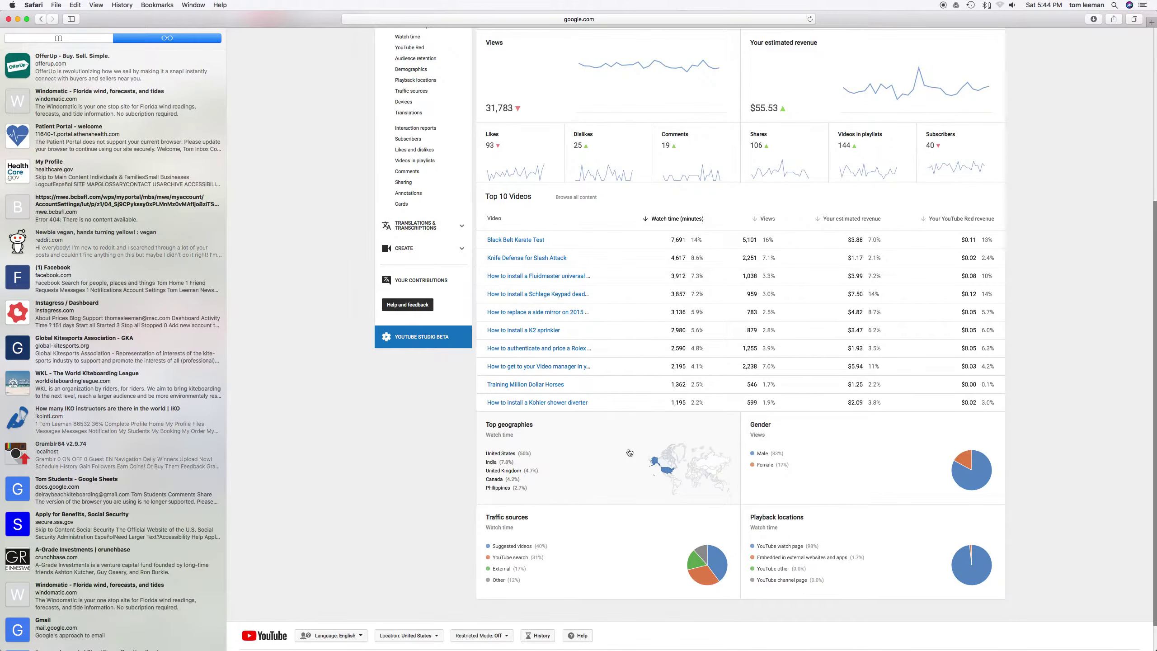
scroll(629, 452, "up", 15)
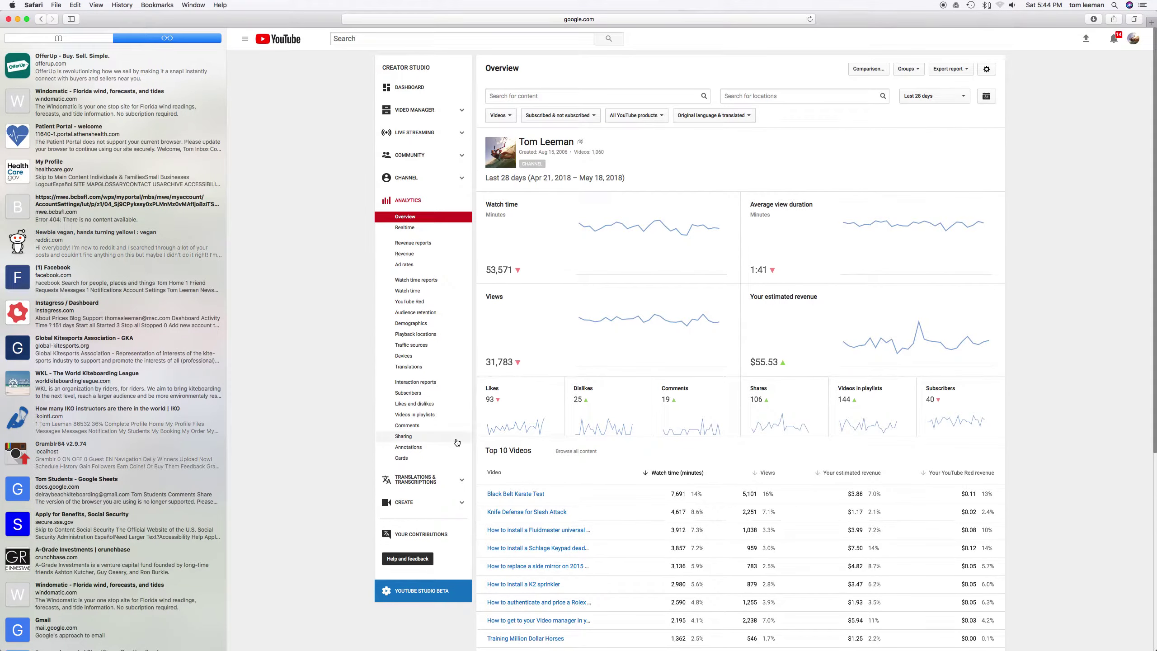
Open the Devices report and examine the watch time and views per device type.
left_click(410, 356)
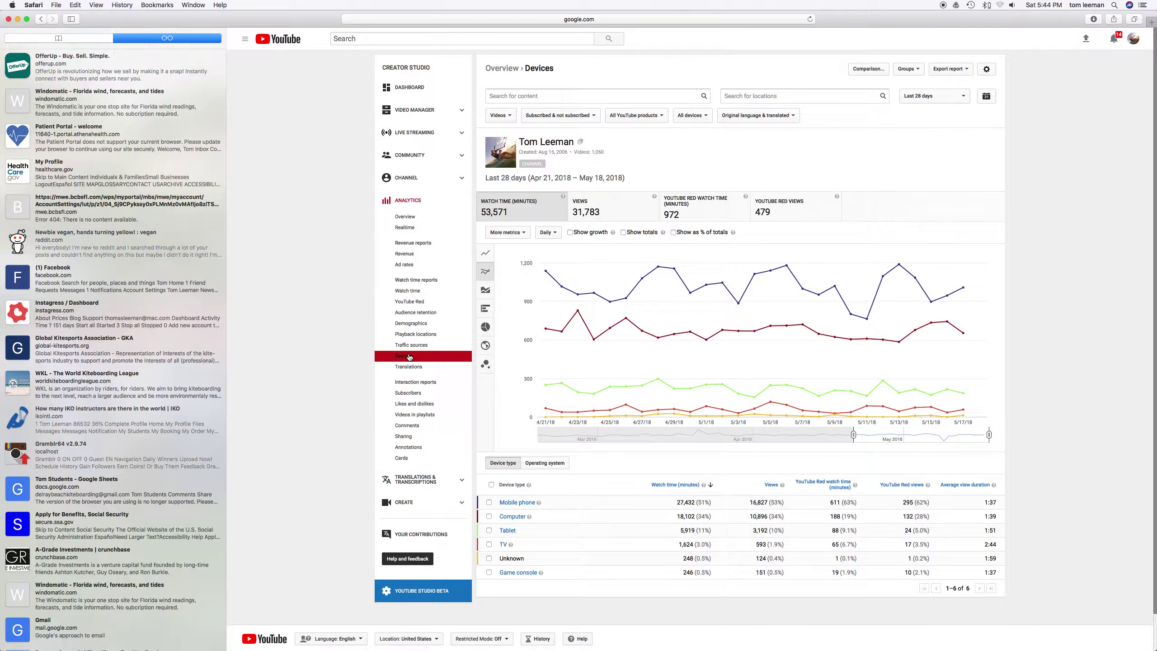
mouse_move(599, 348)
mouse_move(673, 503)
mouse_move(795, 503)
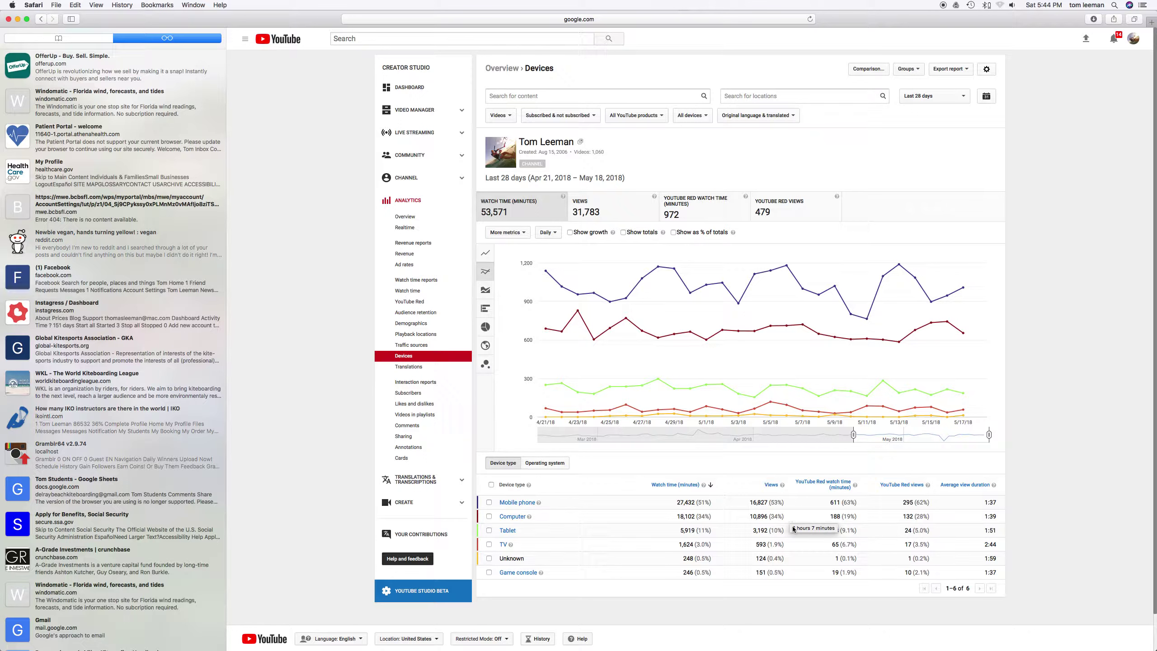
mouse_move(793, 528)
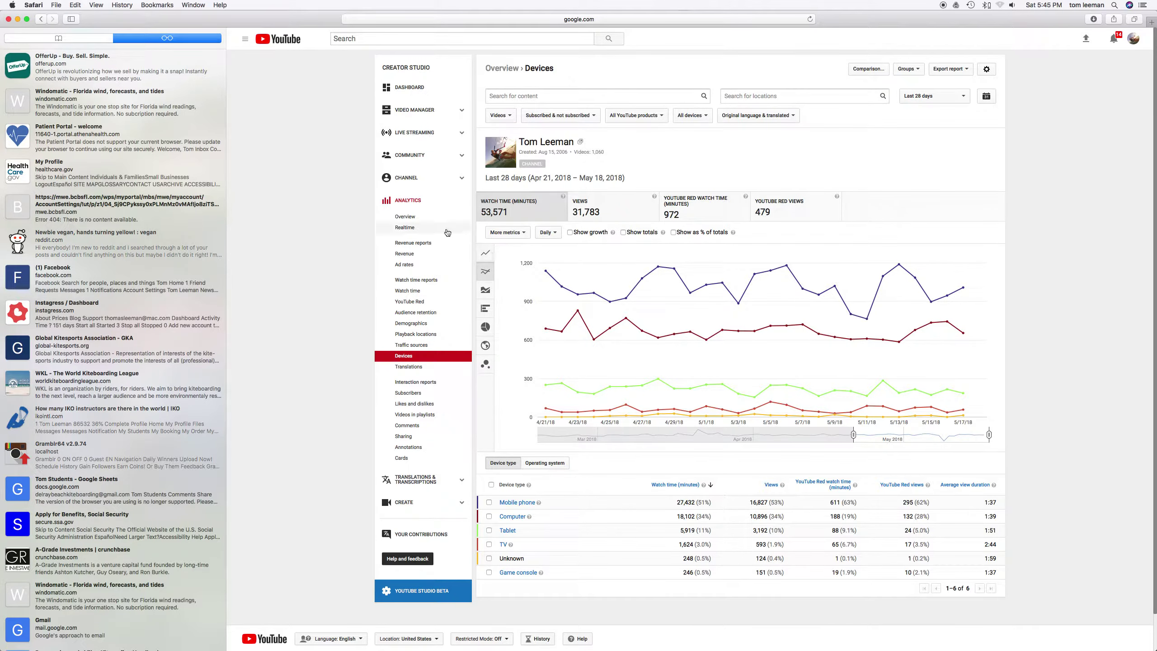
Go through the dashboard to the Video Manager and open the video "Big wave kitesurfing" for editing.
left_click(417, 90)
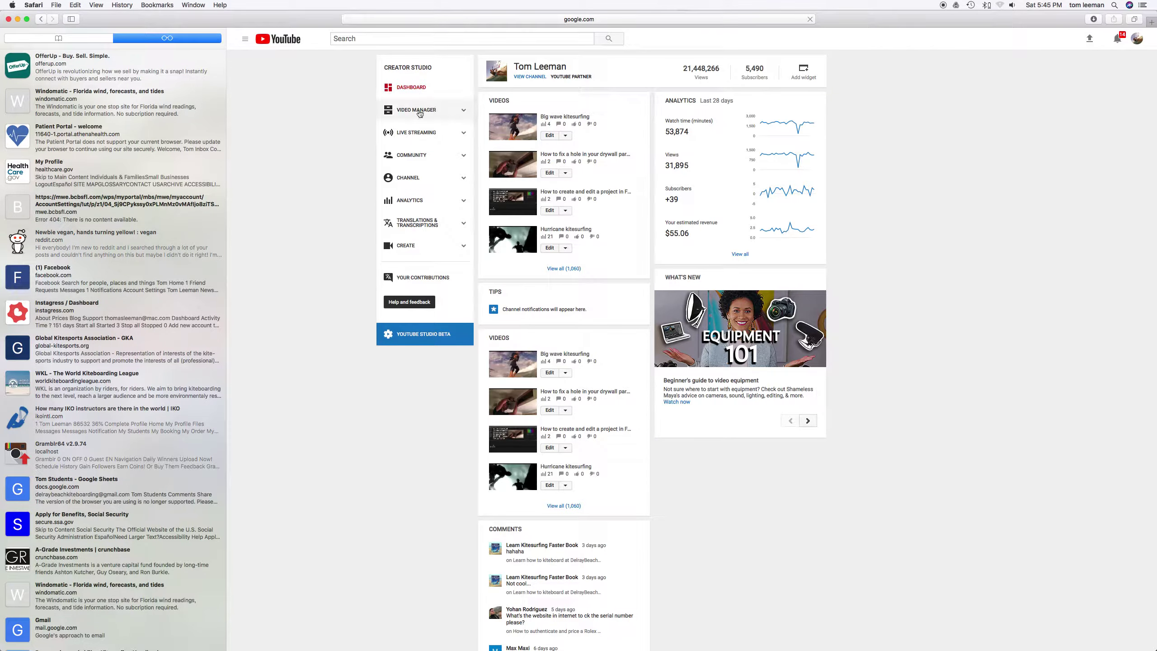
left_click(415, 113)
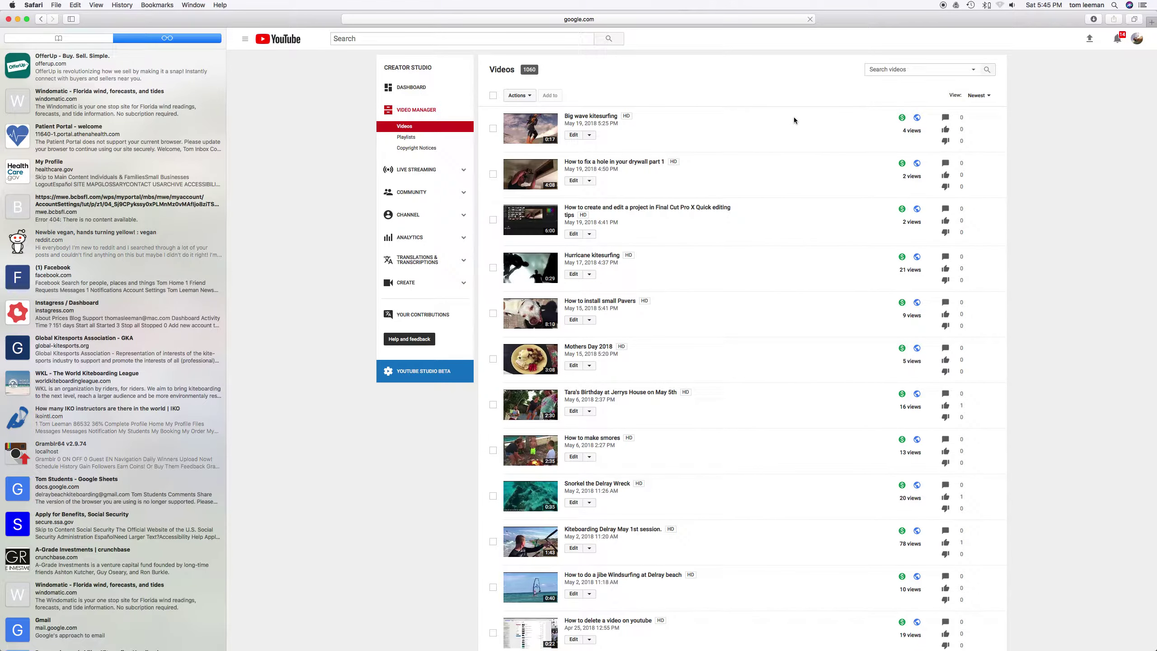
left_click(574, 136)
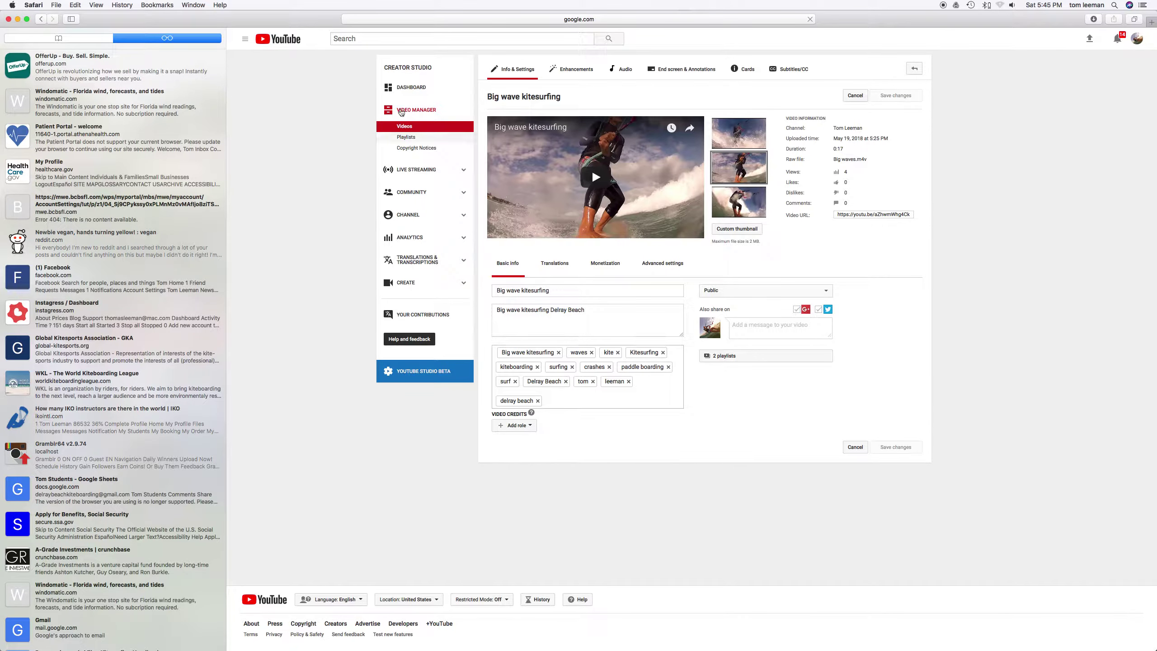
Open the desktop document "Kite meta tags" in TextEdit and copy its comma-separated list of kiteboarding keywords.
left_click_drag(236, 17, 297, 170)
left_click(192, 122)
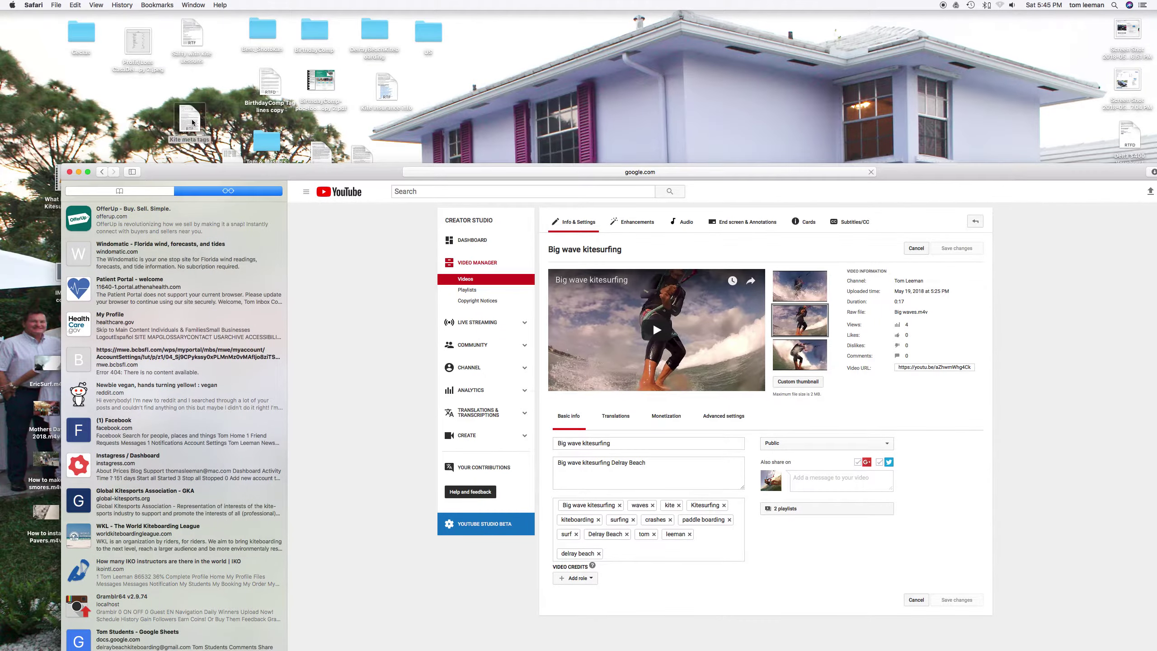
double_click(192, 122)
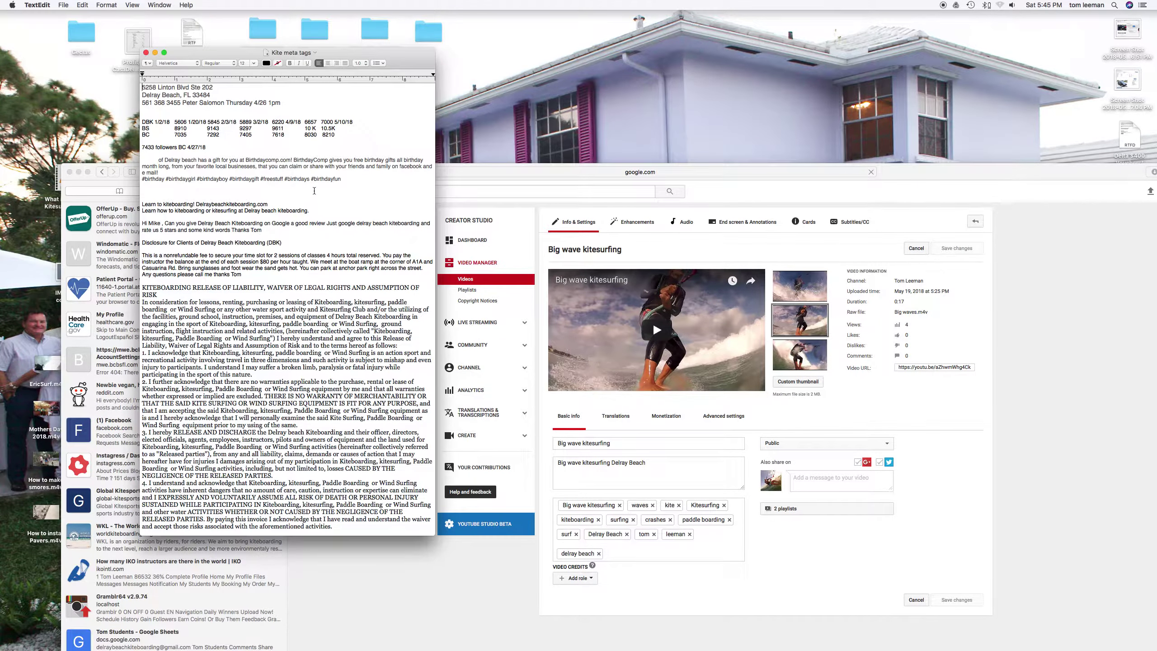
scroll(314, 191, "down", 15)
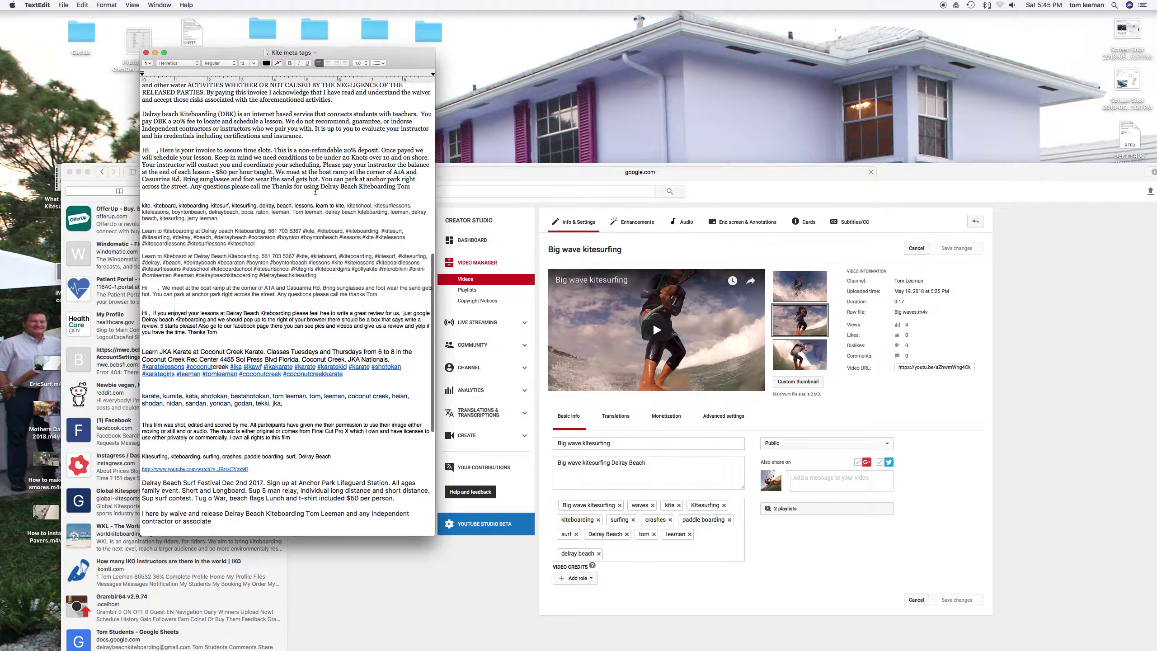
scroll(314, 191, "down", 1)
left_click_drag(223, 208, 140, 192)
key("super+c")
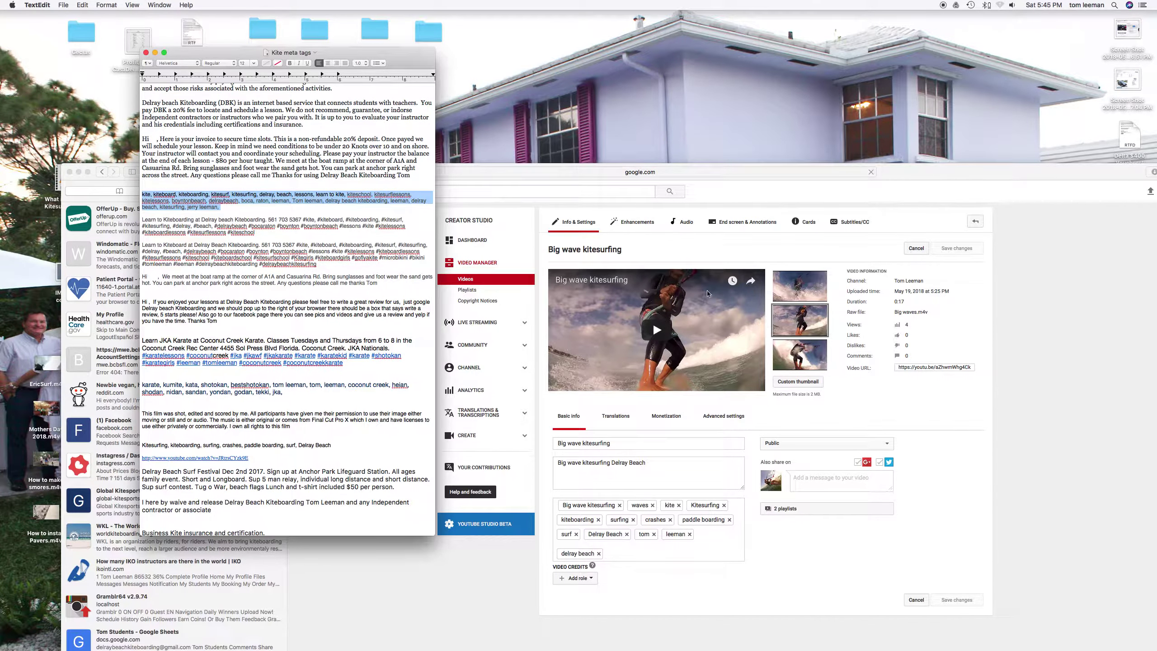
Back in Safari, paste the keywords into the video's tags and remove the added "delray beach", "kite", first "kitesurfing" and final person's-name tags.
left_click(627, 548)
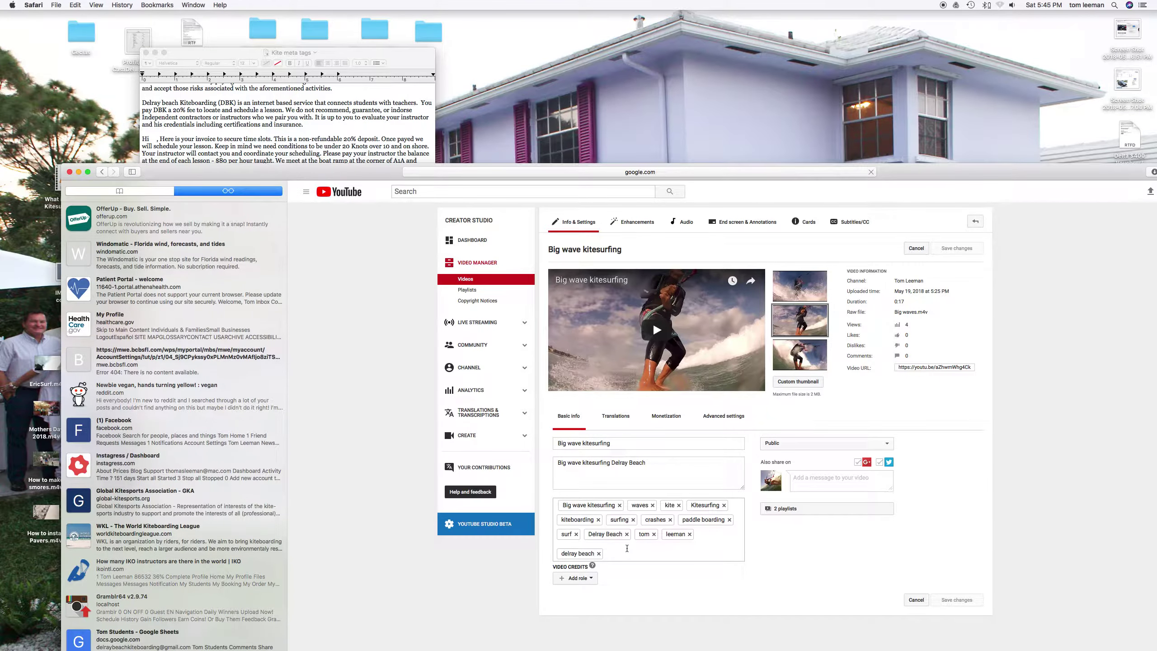
key("super+v")
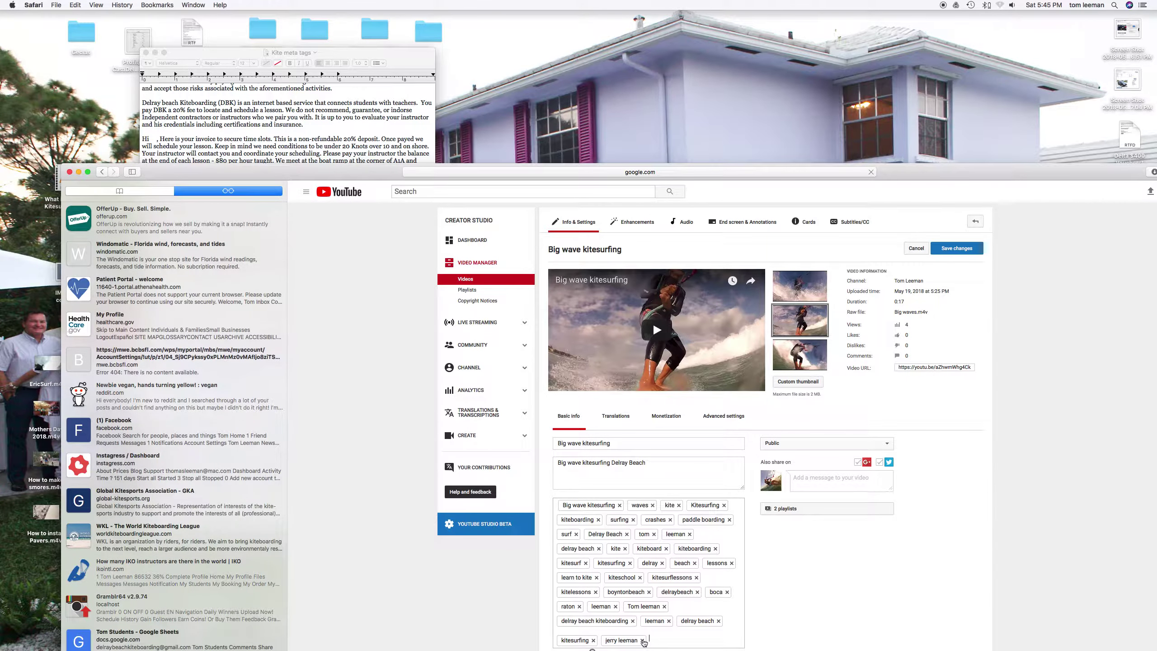
left_click(643, 641)
left_click(717, 621)
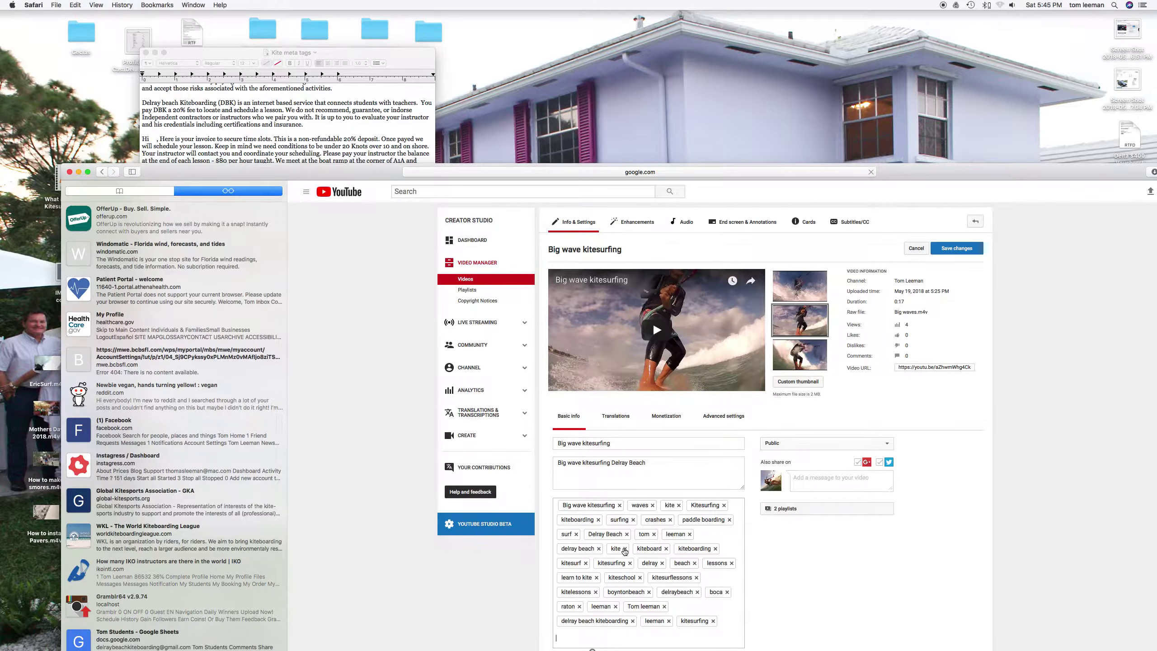
left_click(625, 549)
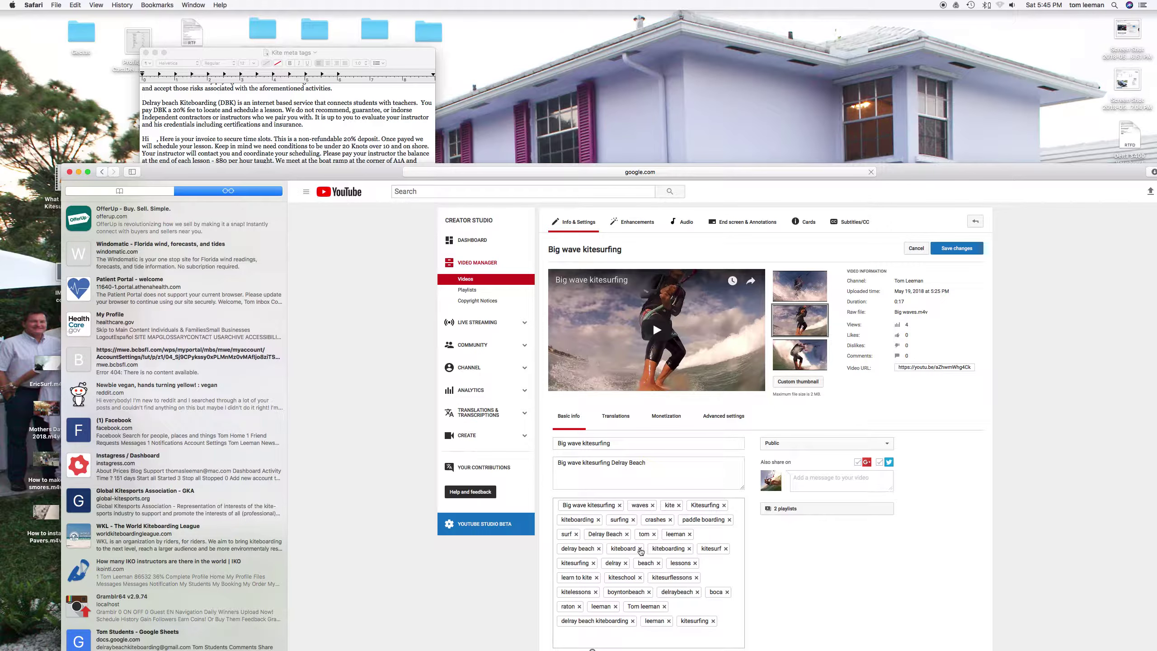
left_click(592, 562)
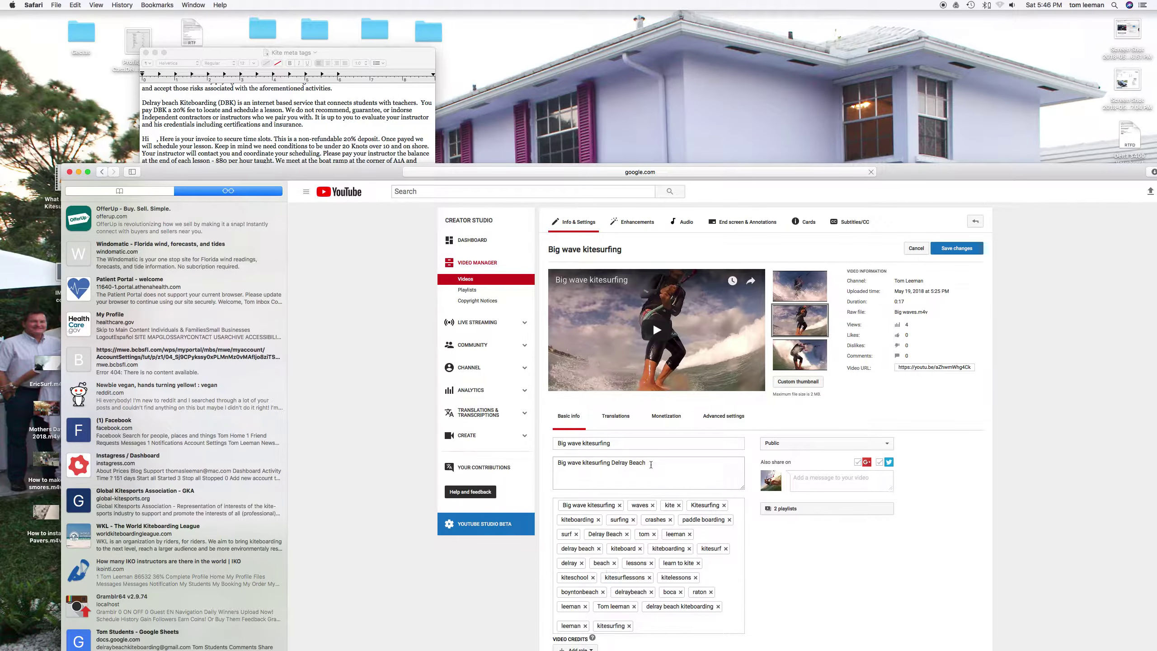
Append "Big waves in delray beach." to the description and add the video to the Delray Beach Florida playlist, keeping its visibility Public.
left_click(650, 464)
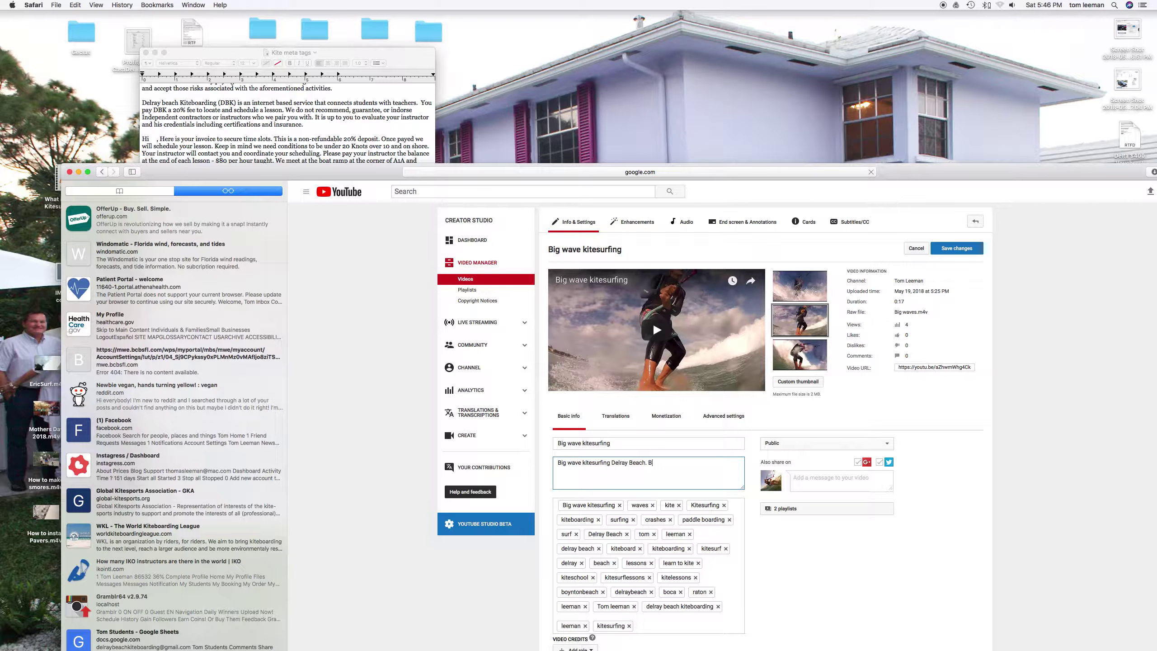
type("Big waves in delray beach.")
left_click(886, 444)
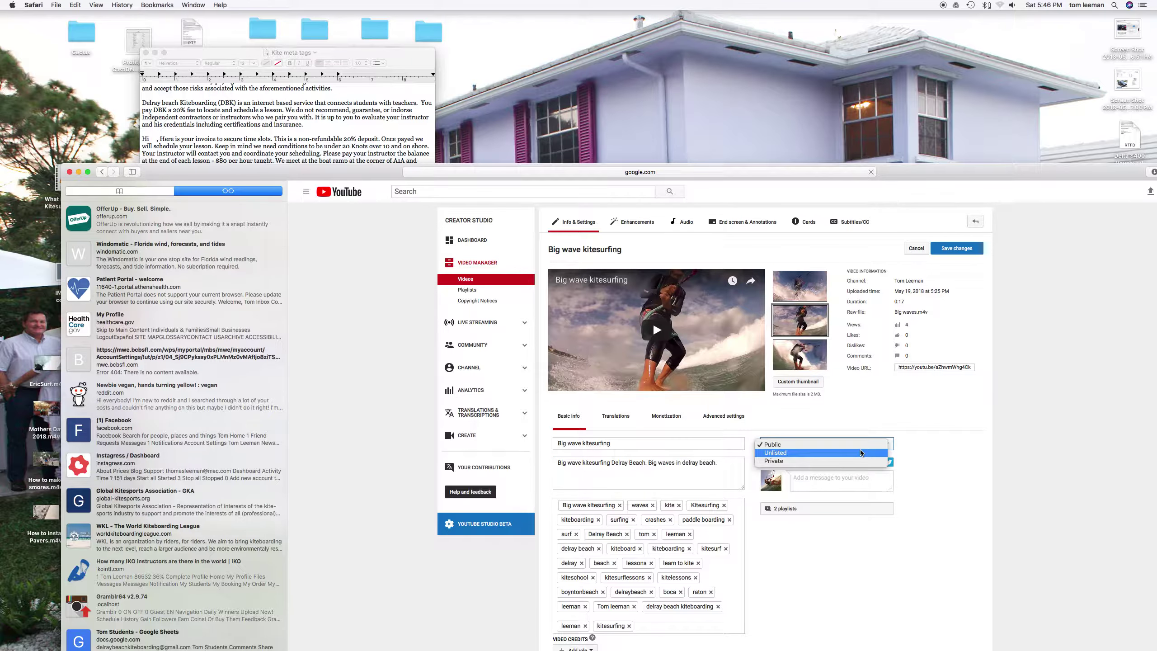
left_click(867, 443)
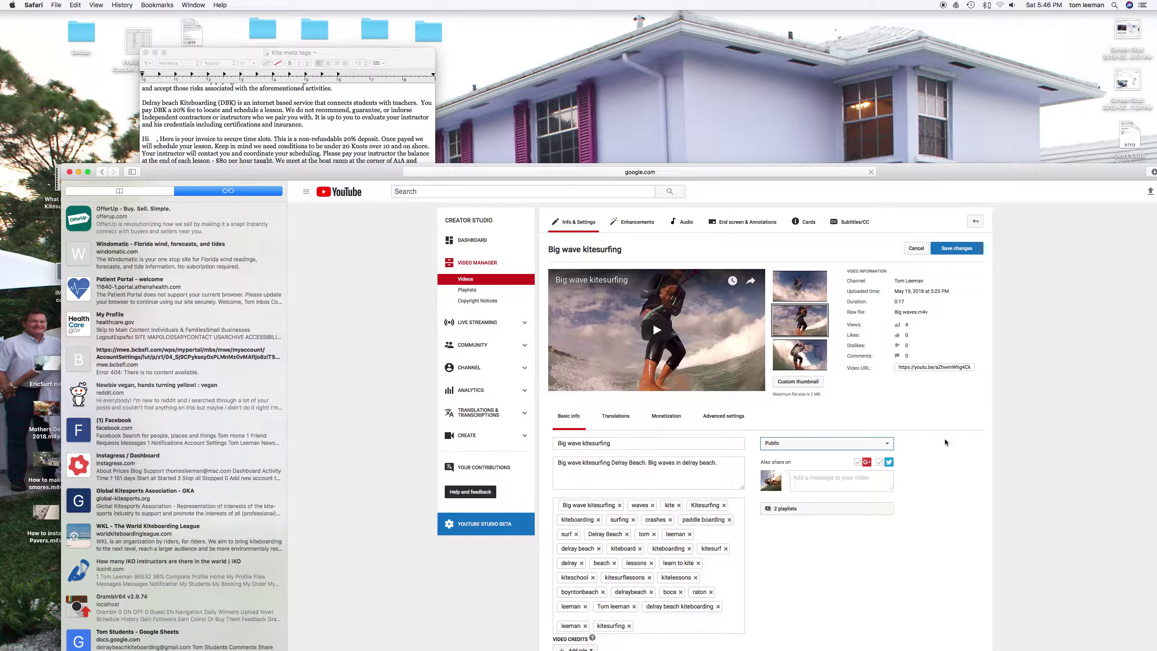
left_click(789, 509)
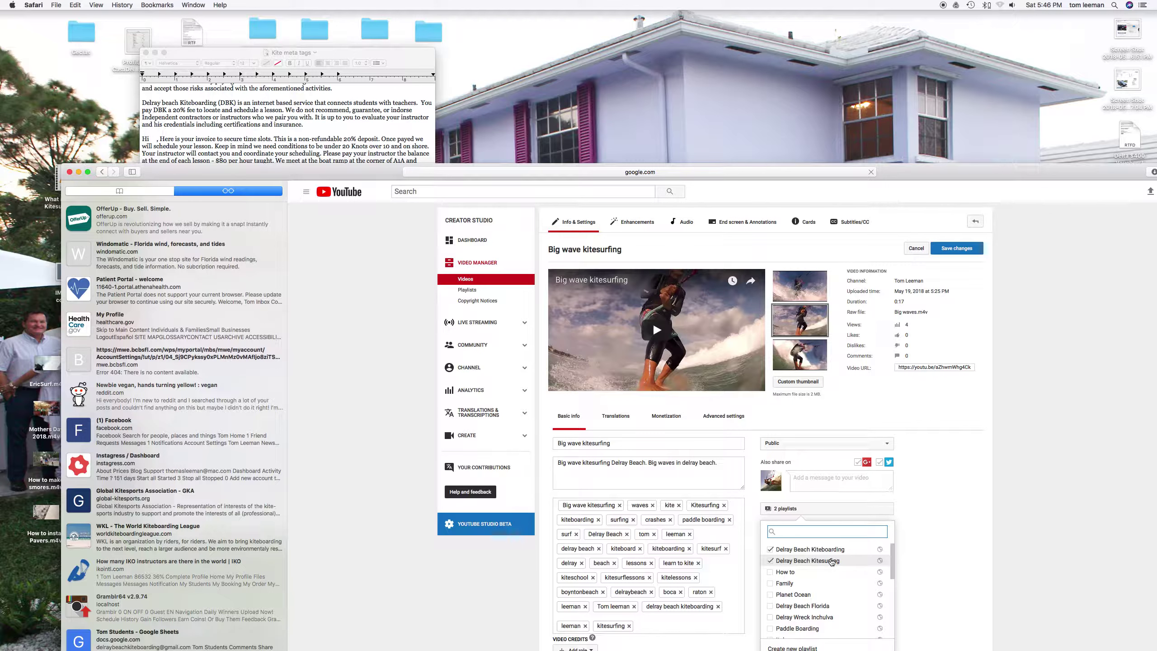
left_click(770, 606)
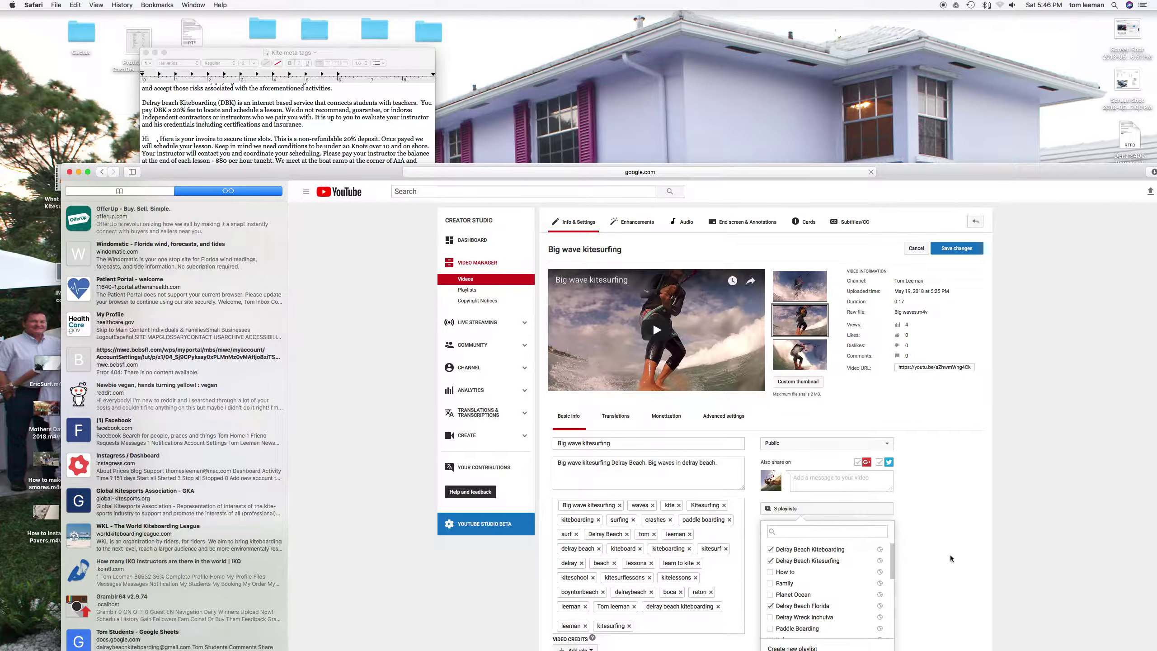
Review the video's monetization and advanced settings, and save the changes to the video.
left_click(668, 418)
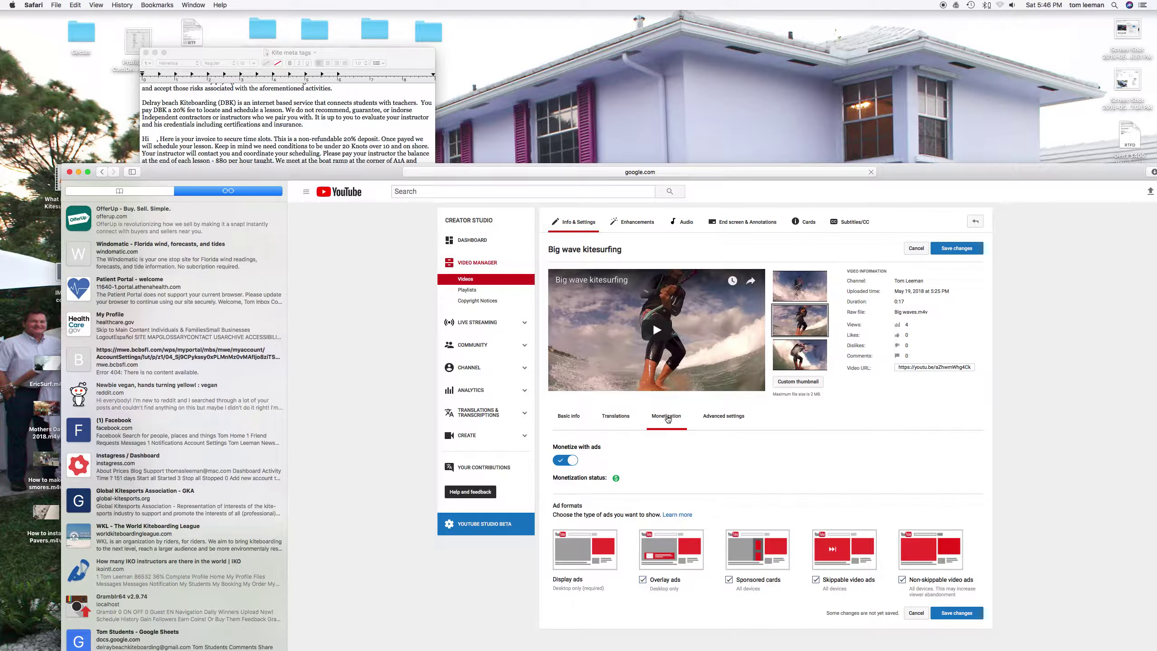
left_click(728, 417)
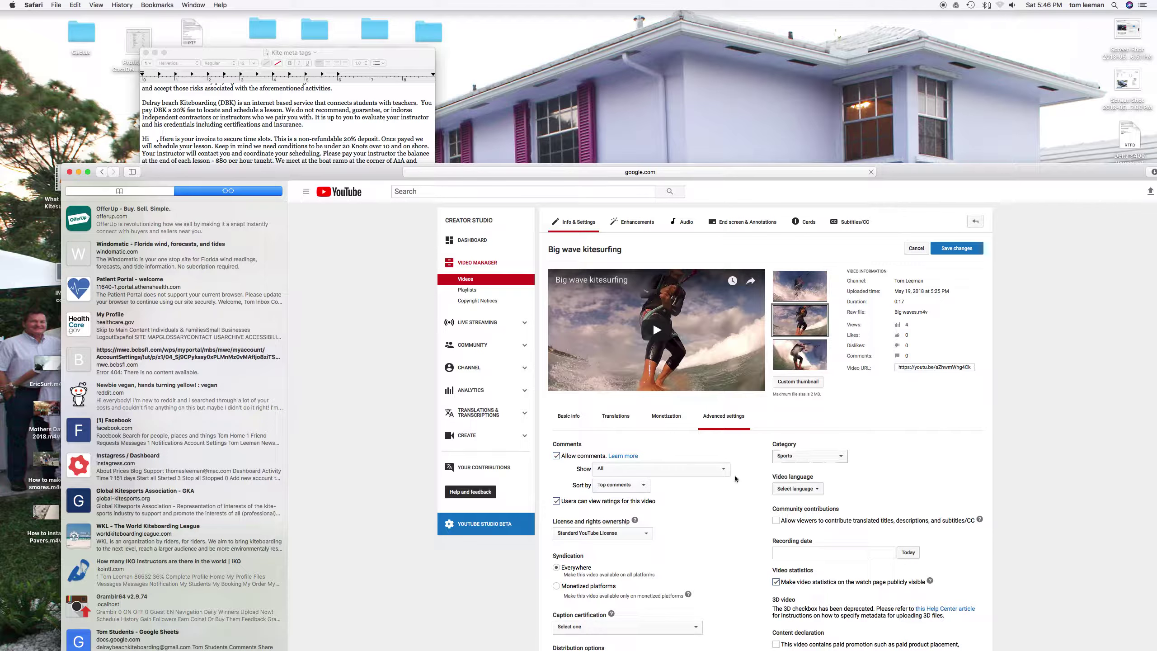
scroll(735, 479, "down", 1)
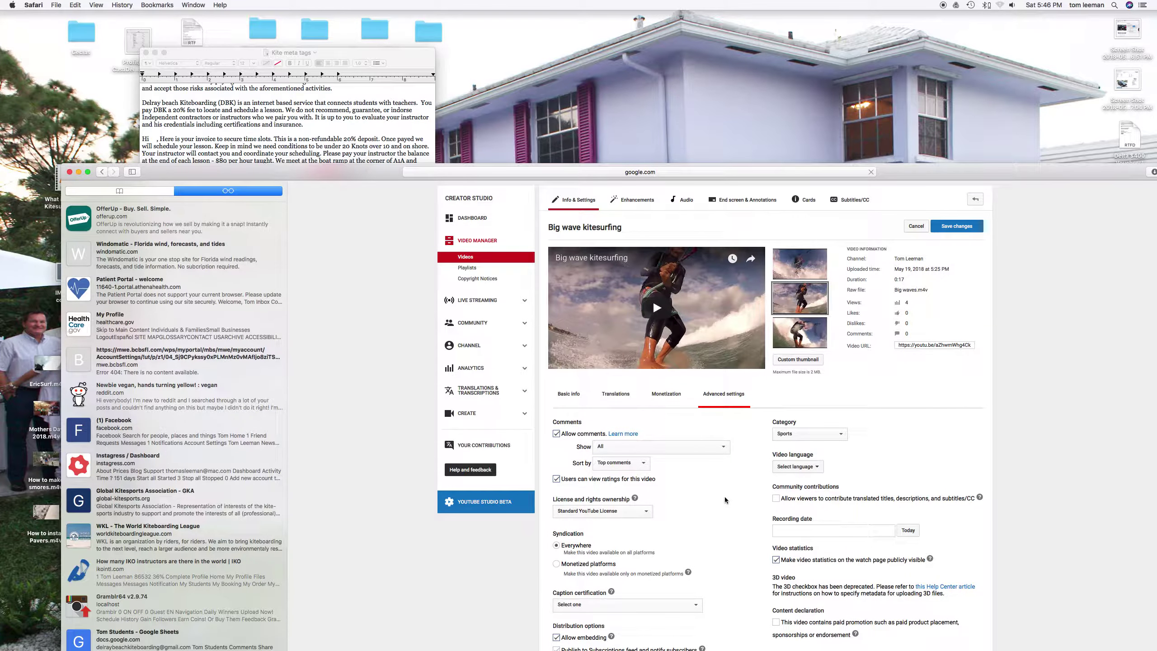
left_click_drag(892, 171, 859, 70)
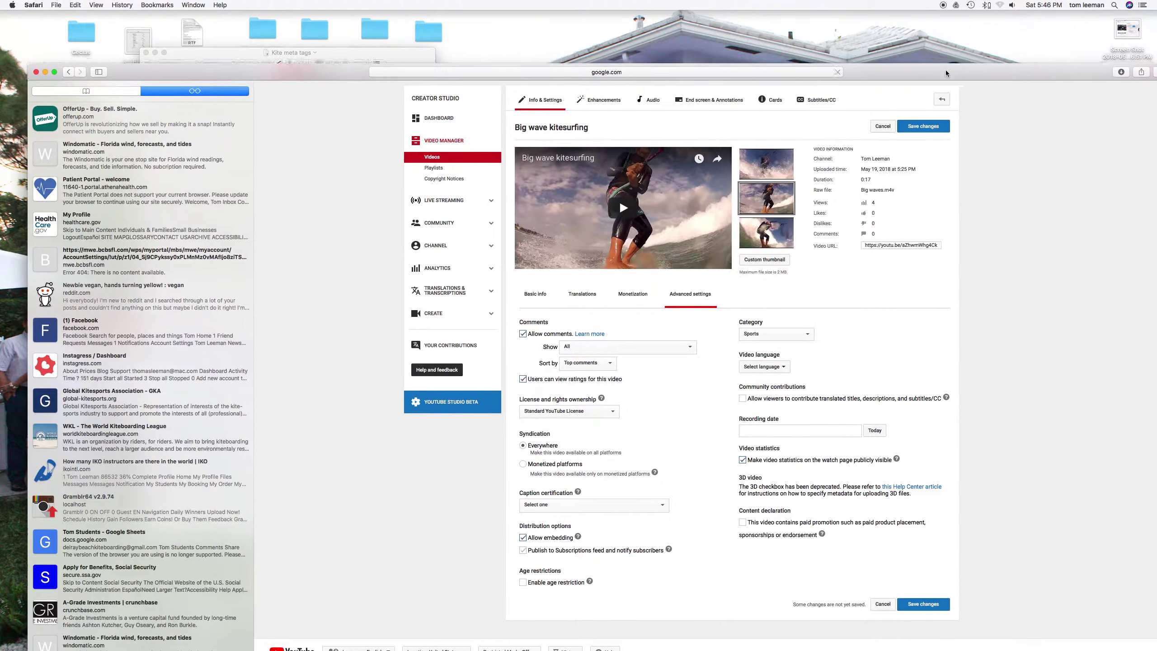
left_click(923, 125)
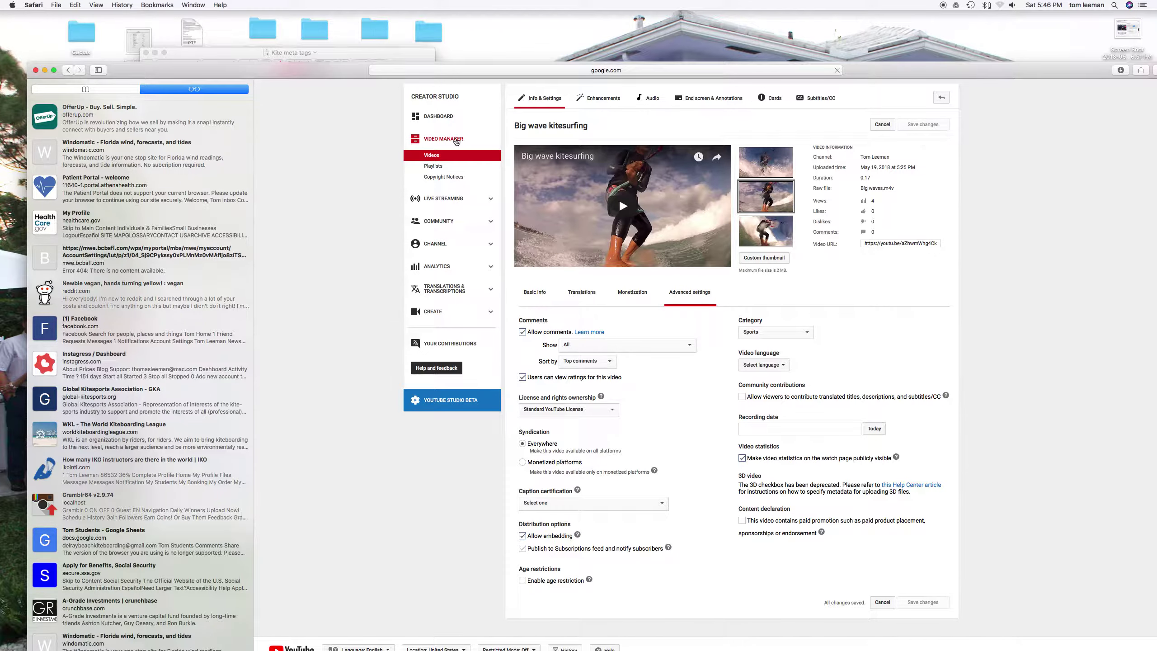
Return to the Video Manager's list of videos and move the browser window so the whole list page is in view.
left_click(456, 141)
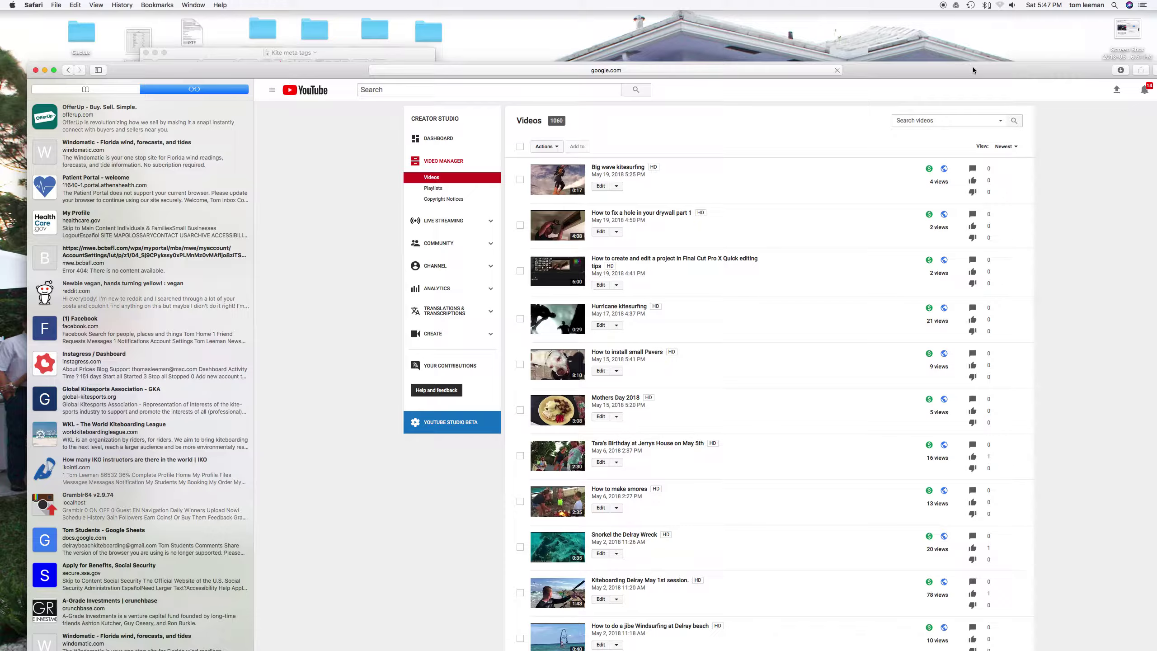
left_click_drag(973, 68, 897, 49)
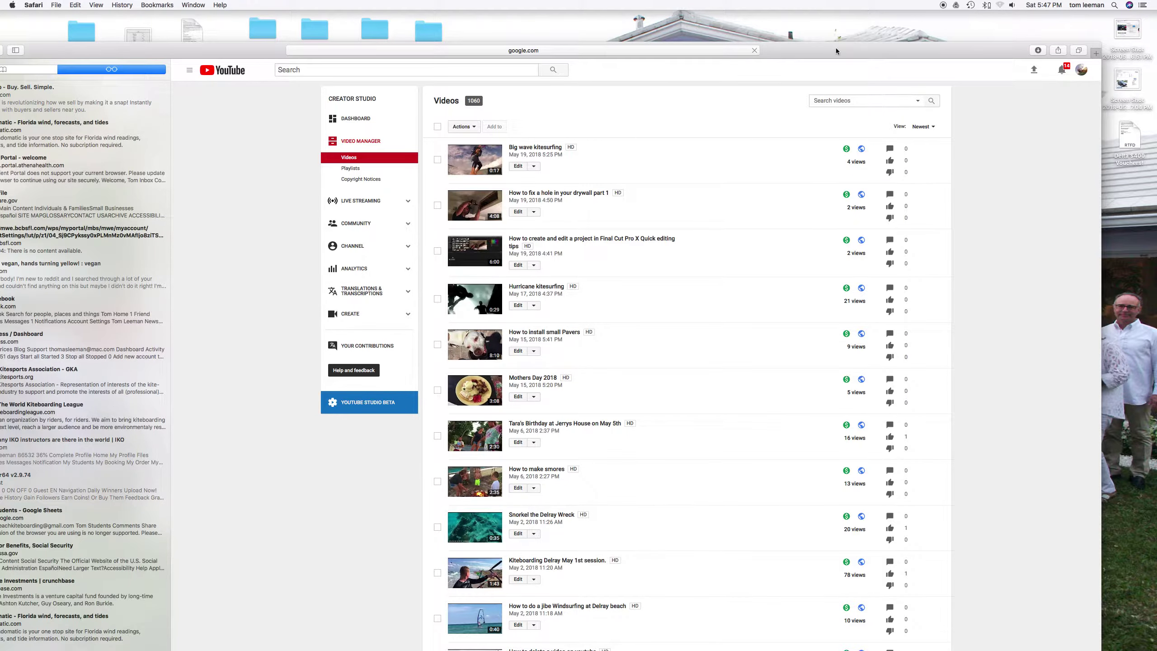
left_click_drag(835, 47, 880, 23)
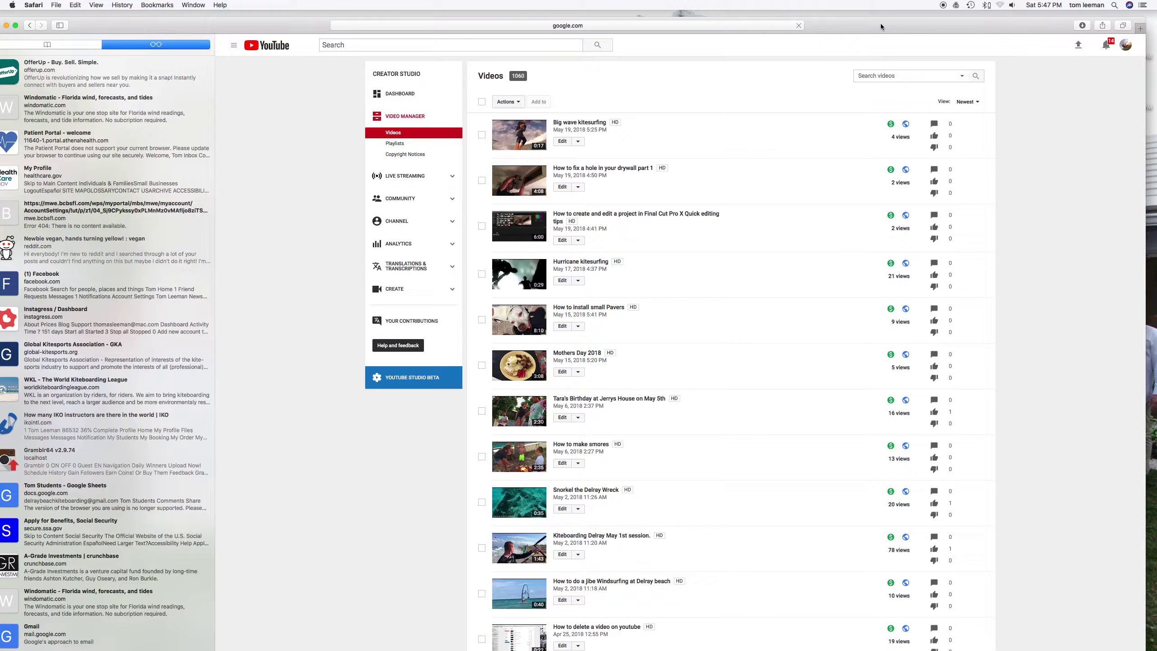